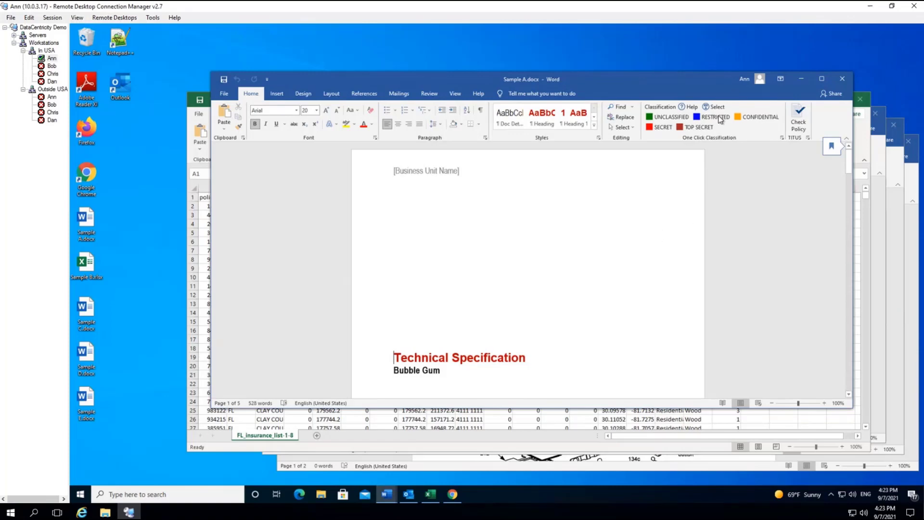
# Open the TITUS Select dialog and pick UNCLASSIFIED from the classification levels
pyautogui.click(691, 115)
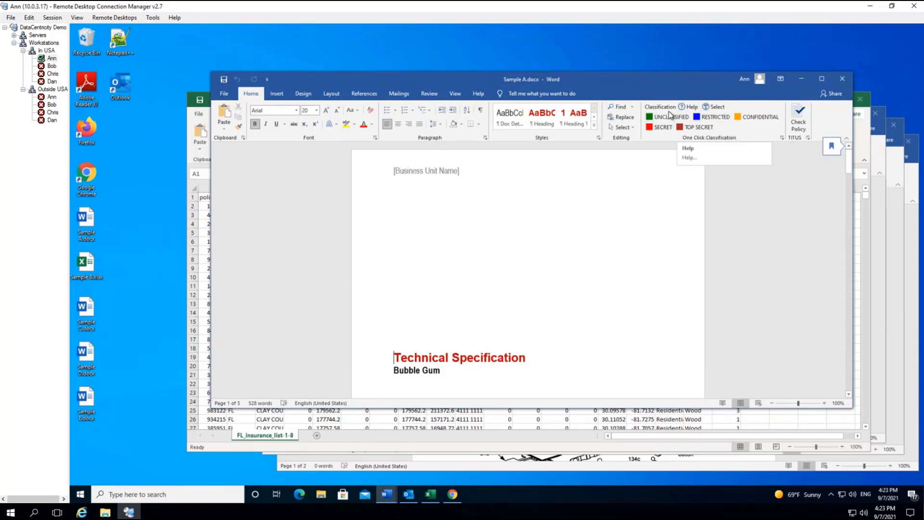
pyautogui.click(515, 54)
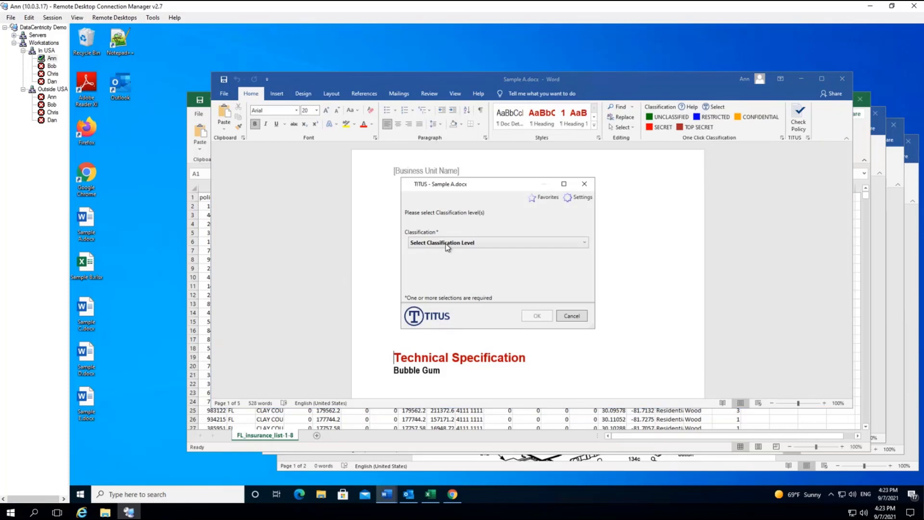
pyautogui.click(447, 246)
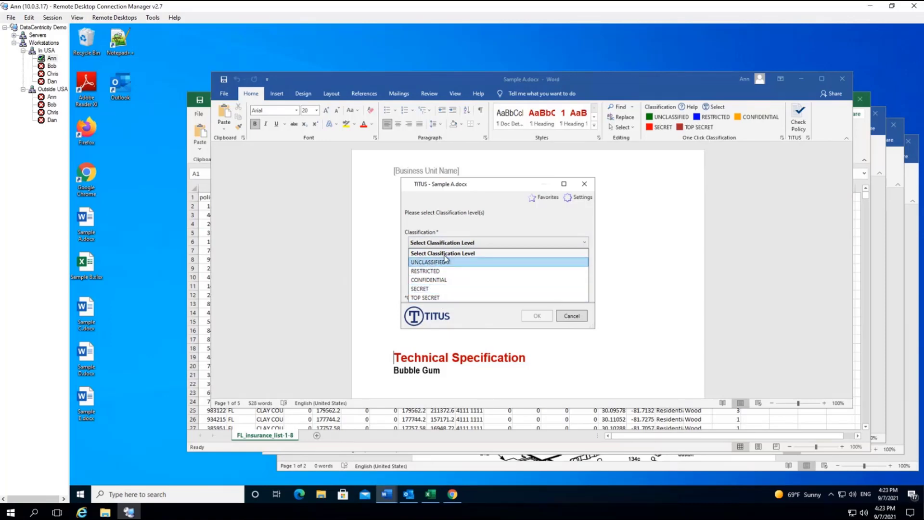
pyautogui.click(487, 230)
pyautogui.click(446, 241)
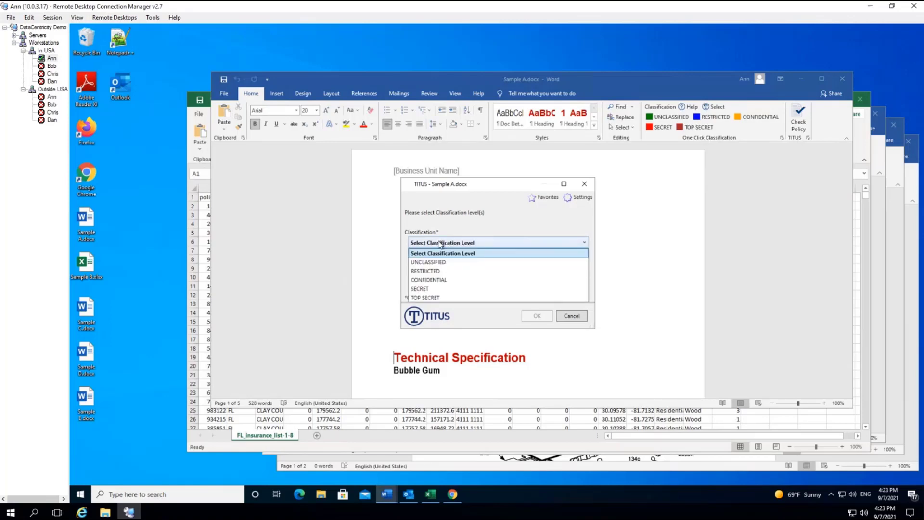
pyautogui.click(430, 265)
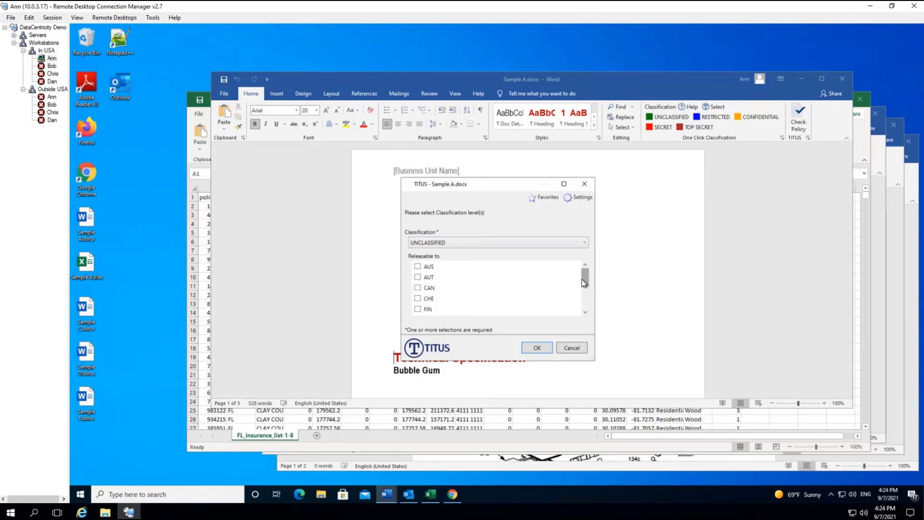
# Switch the level to SECRET, then cancel the dialog without applying it
pyautogui.scroll(-1, 584, 283)
pyautogui.scroll(1, 586, 283)
pyautogui.moveTo(586, 284); pyautogui.dragTo(586, 274)
pyautogui.click(566, 243)
pyautogui.click(510, 285)
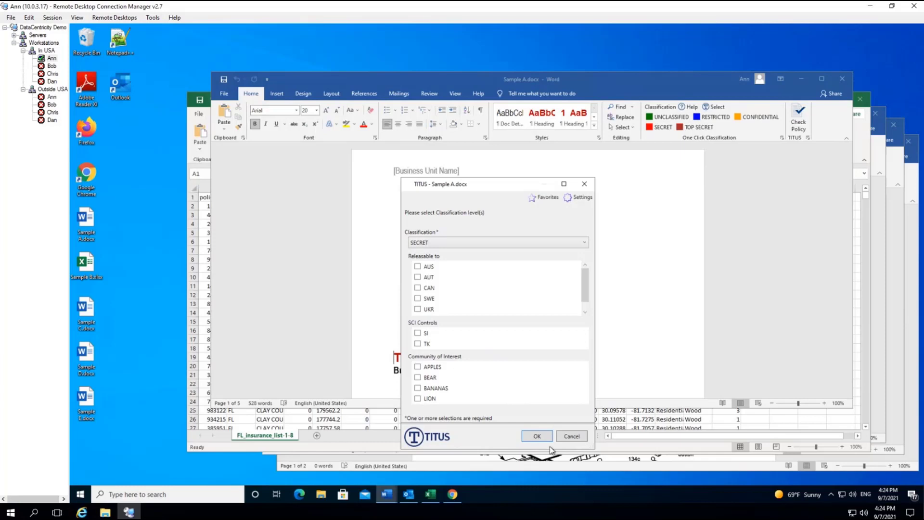
pyautogui.click(573, 437)
# Mark Sample A.docx UNCLASSIFIED via One Click Classification, save it and close Word
pyautogui.click(667, 118)
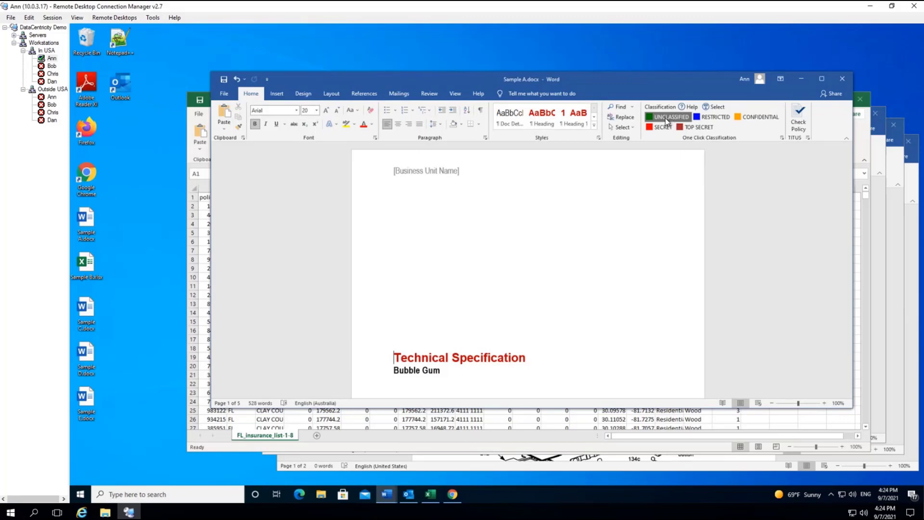
pyautogui.click(223, 79)
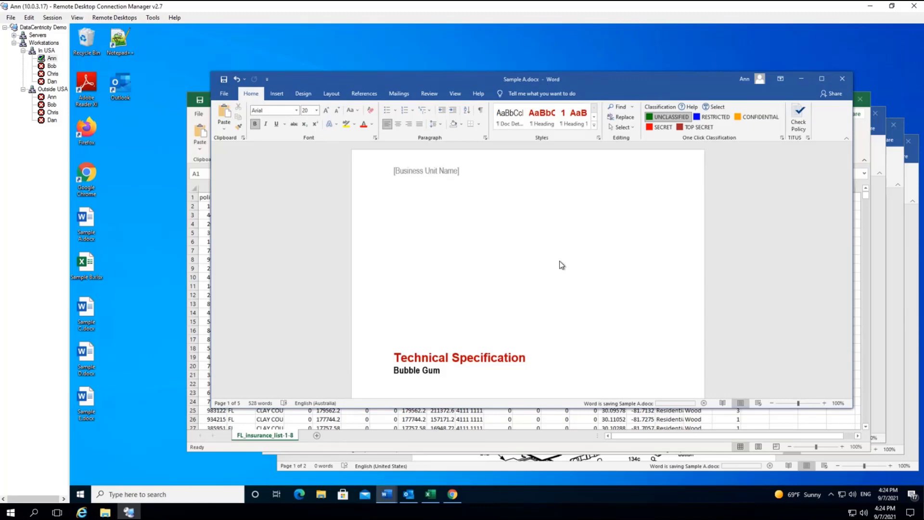
pyautogui.scroll(-10, 570, 282)
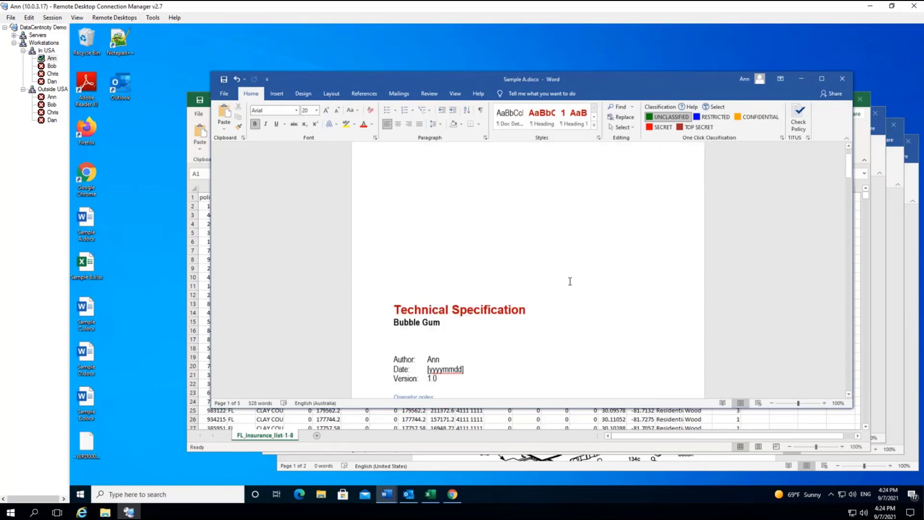
pyautogui.scroll(-1, 570, 291)
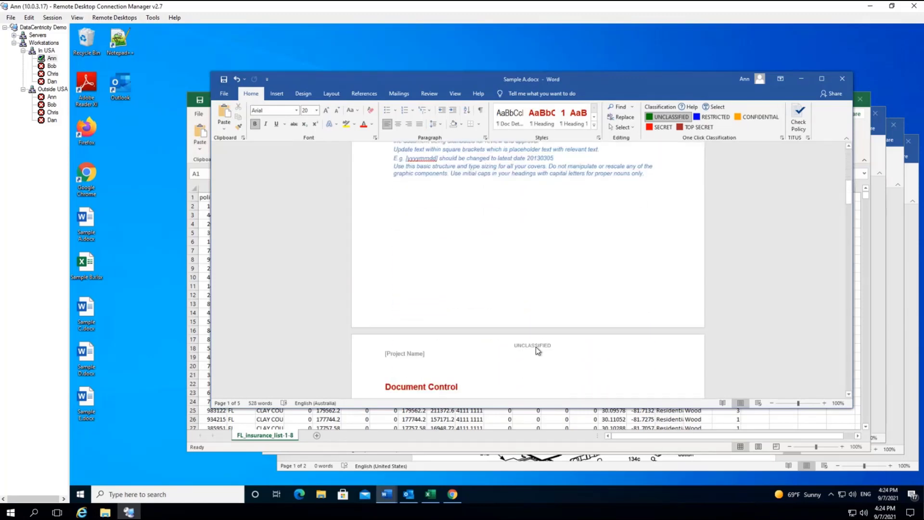
pyautogui.click(843, 79)
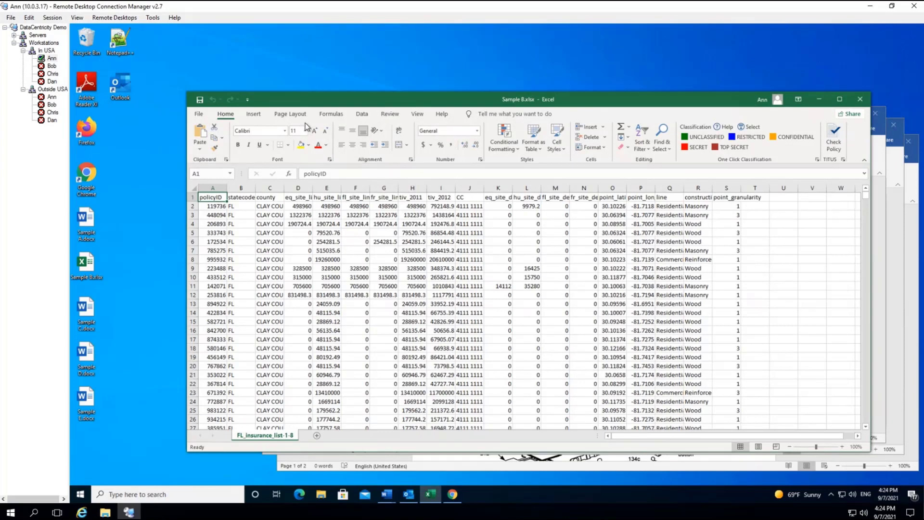
# Try UNCLASSIFIED on Sample B.xlsx, then raise the level to SECRET in the TITUS dialog
pyautogui.click(702, 140)
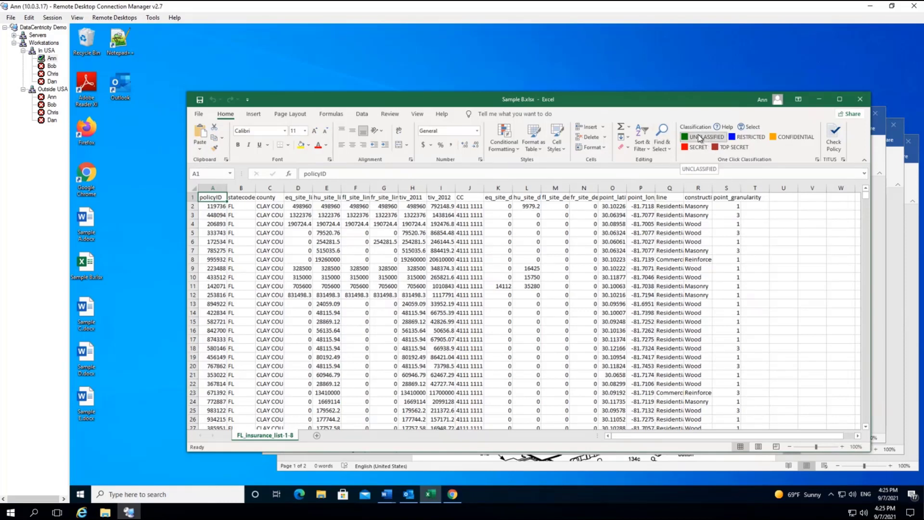
pyautogui.click(699, 139)
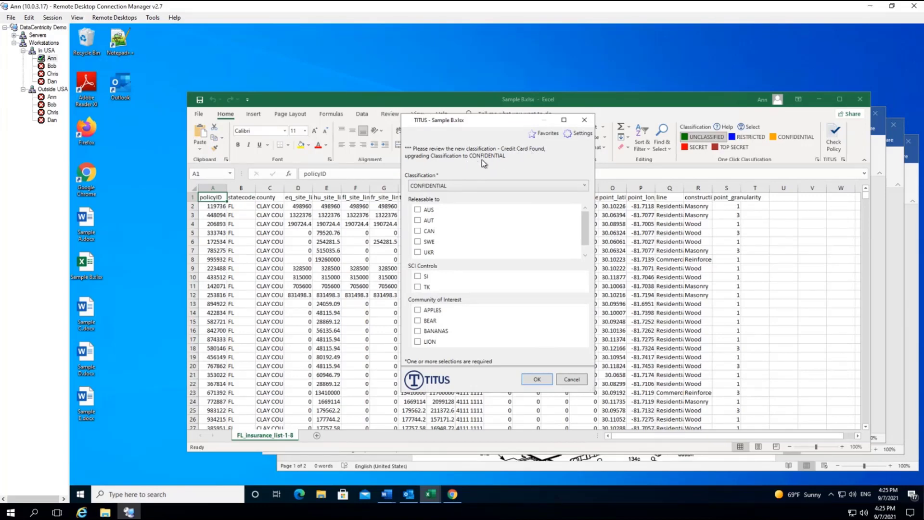
pyautogui.click(524, 186)
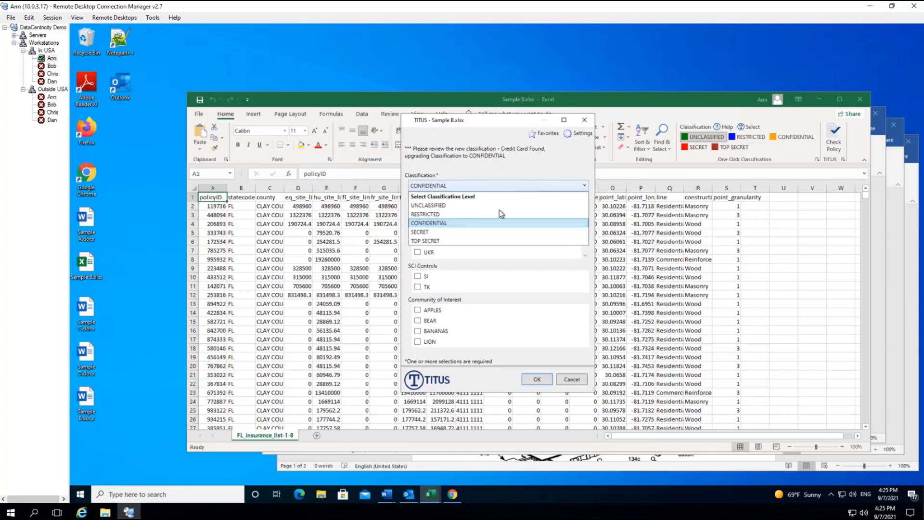
pyautogui.click(459, 233)
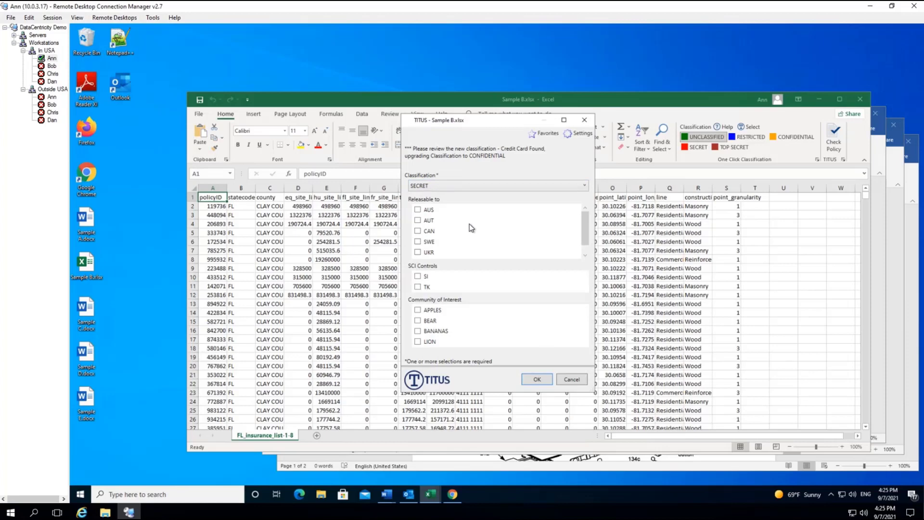
# Make the workbook releasable to CAN, confirm SECRET, and close Excel
pyautogui.scroll(-1, 587, 229)
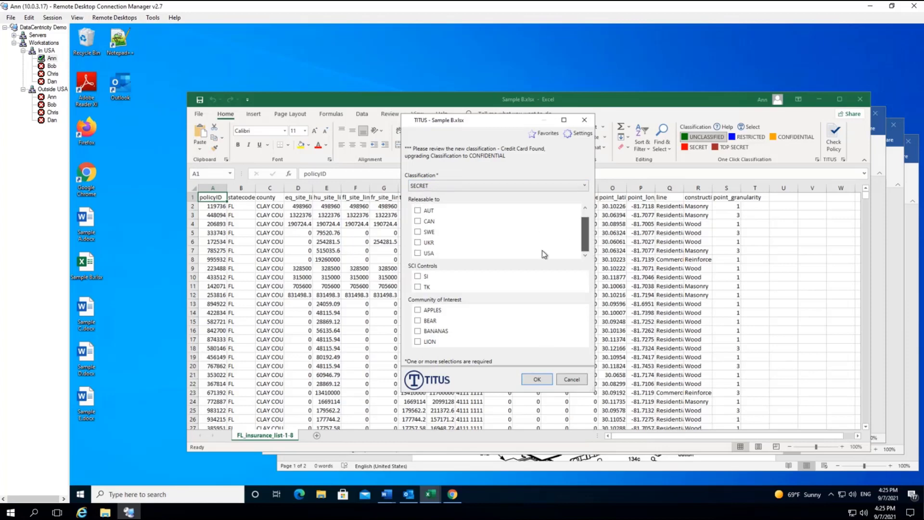
pyautogui.click(586, 207)
pyautogui.click(418, 231)
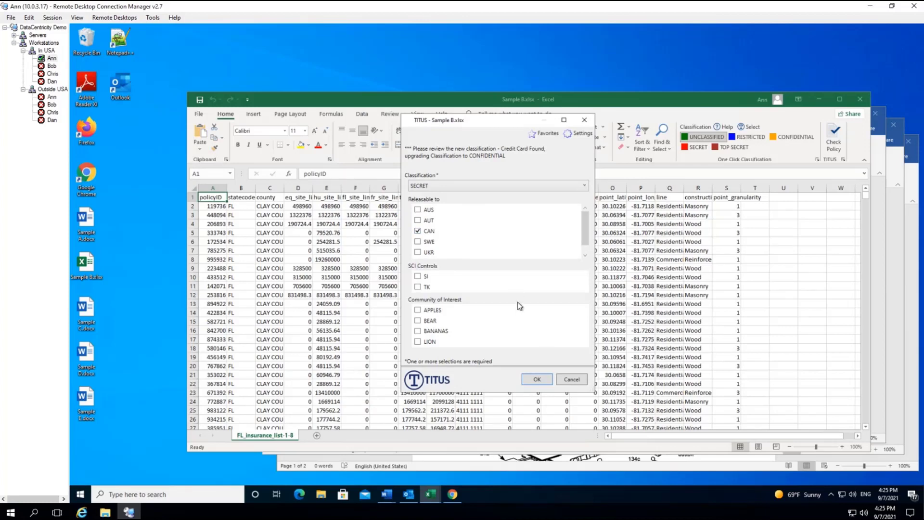
pyautogui.click(532, 383)
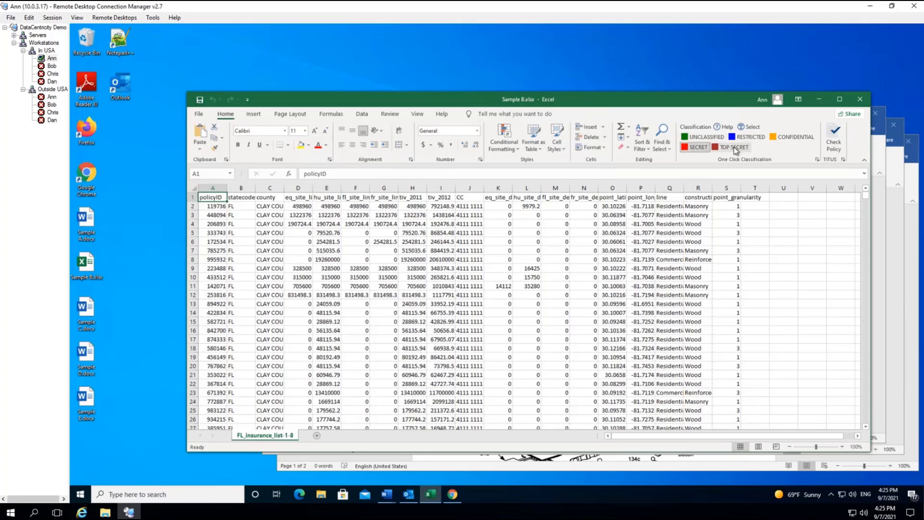
pyautogui.click(859, 99)
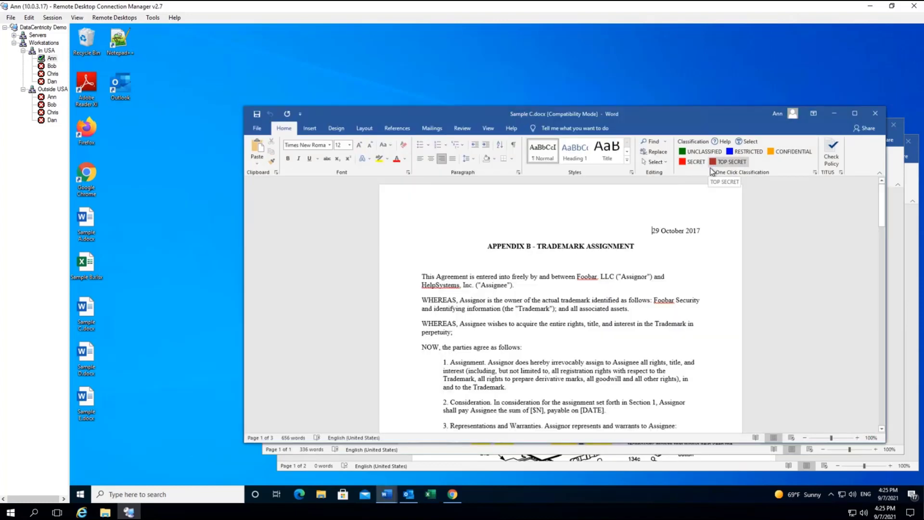
# Classify Sample C.docx SECRET releasable to USA, then undo and redo the header marking
pyautogui.moveTo(679, 116); pyautogui.dragTo(652, 85)
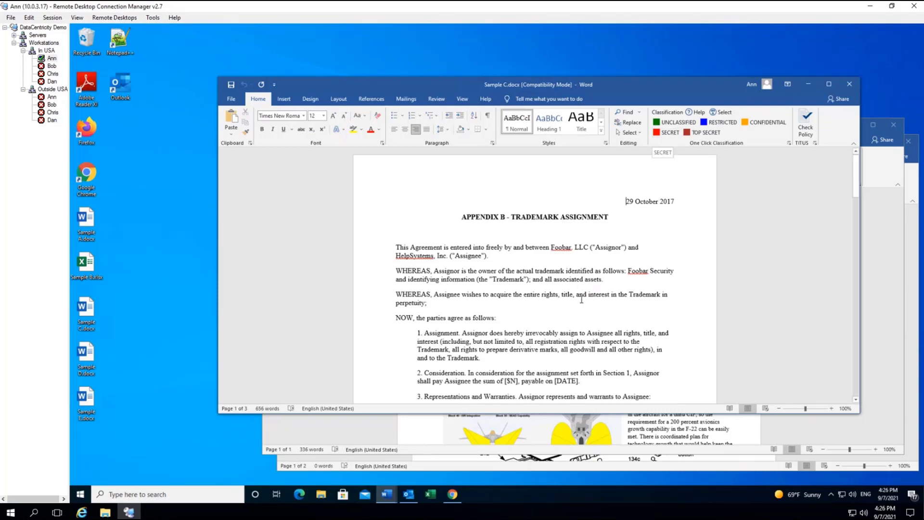
pyautogui.click(667, 134)
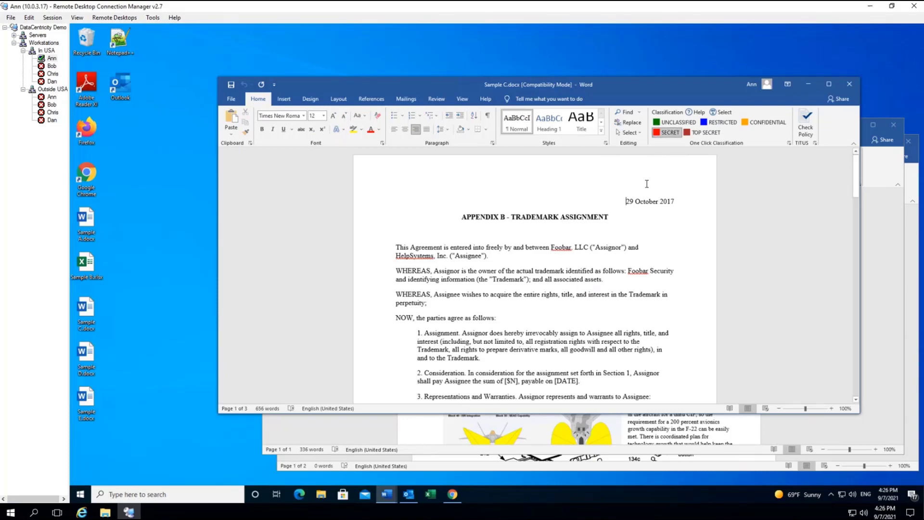
pyautogui.click(728, 114)
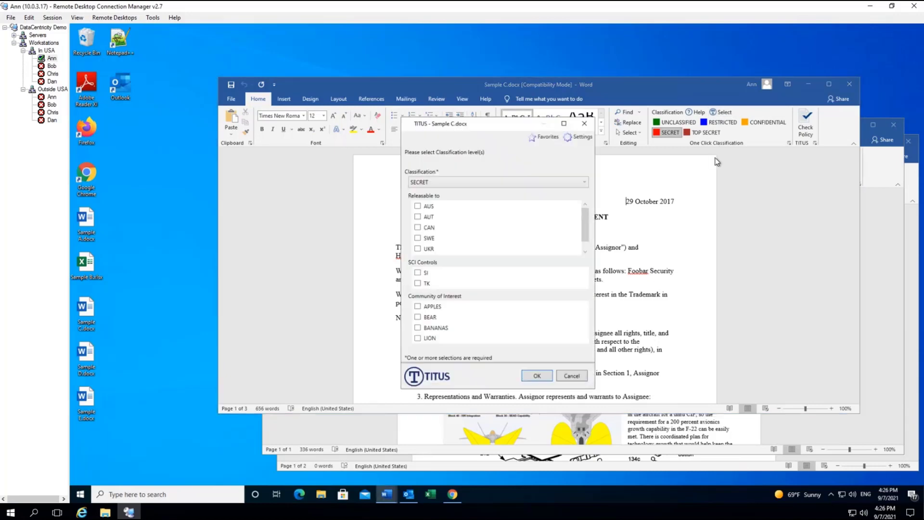
pyautogui.moveTo(586, 233); pyautogui.dragTo(586, 242)
pyautogui.click(418, 250)
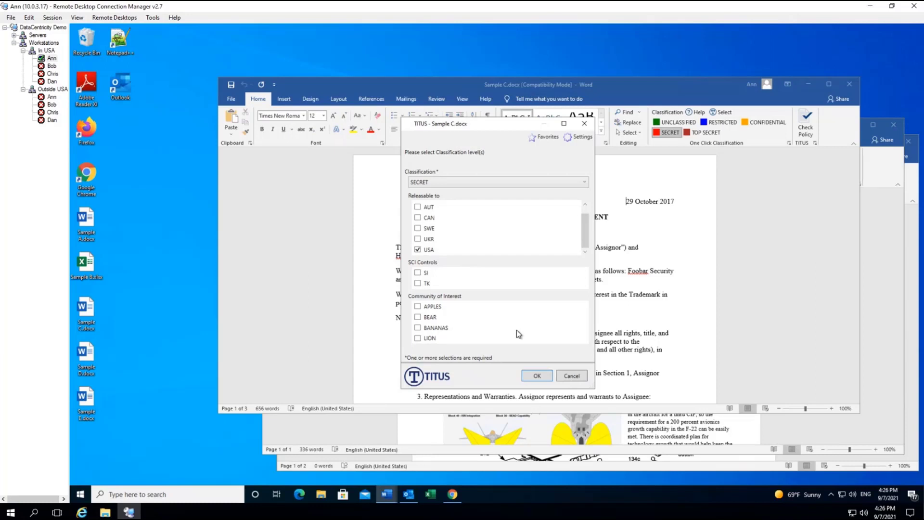
pyautogui.click(536, 379)
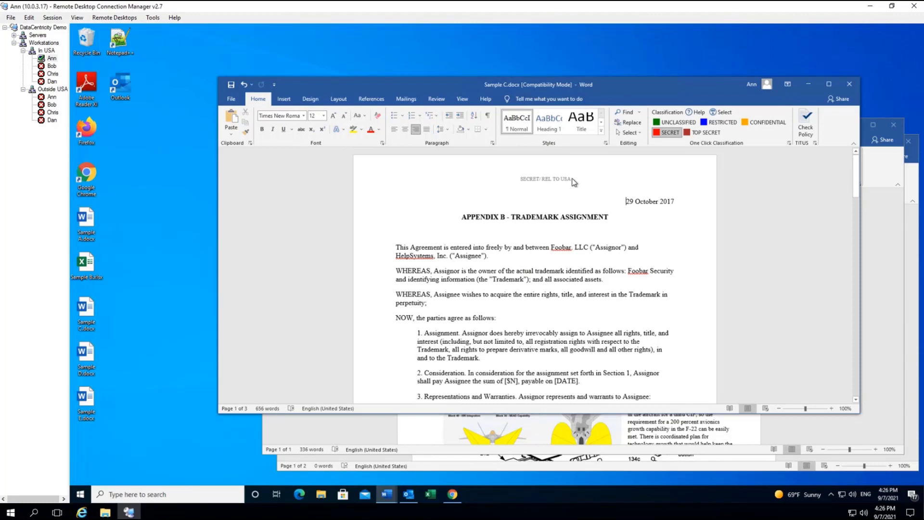
pyautogui.hotkey('ctrl', 'z')
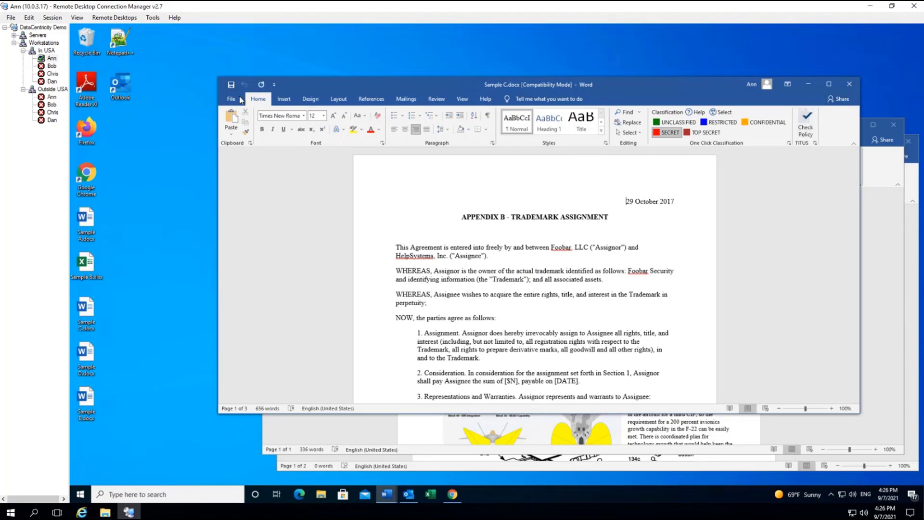
pyautogui.hotkey('ctrl', 'y')
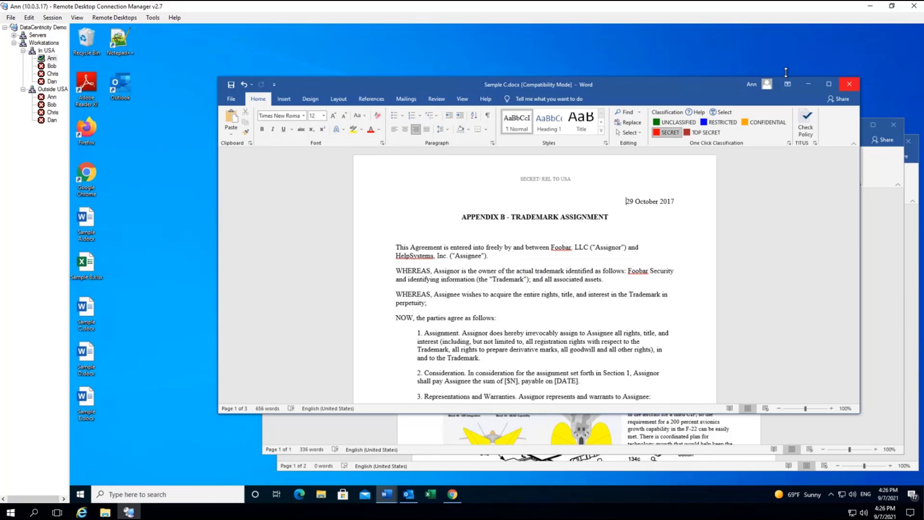
# Close Sample C, classify Sample D.docx SECRET and save, accepting the TOP SECRET/TIGER suggestion
pyautogui.click(850, 84)
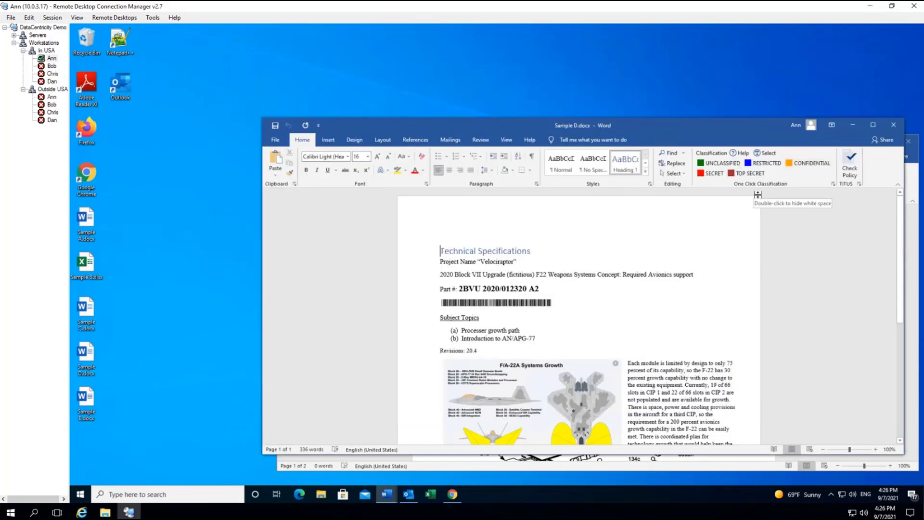
pyautogui.moveTo(662, 125); pyautogui.dragTo(589, 64)
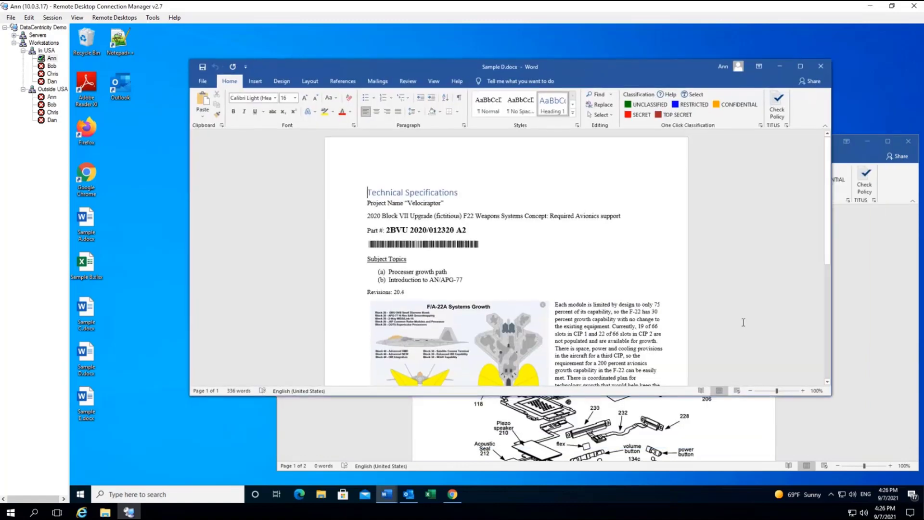
pyautogui.scroll(-2, 827, 259)
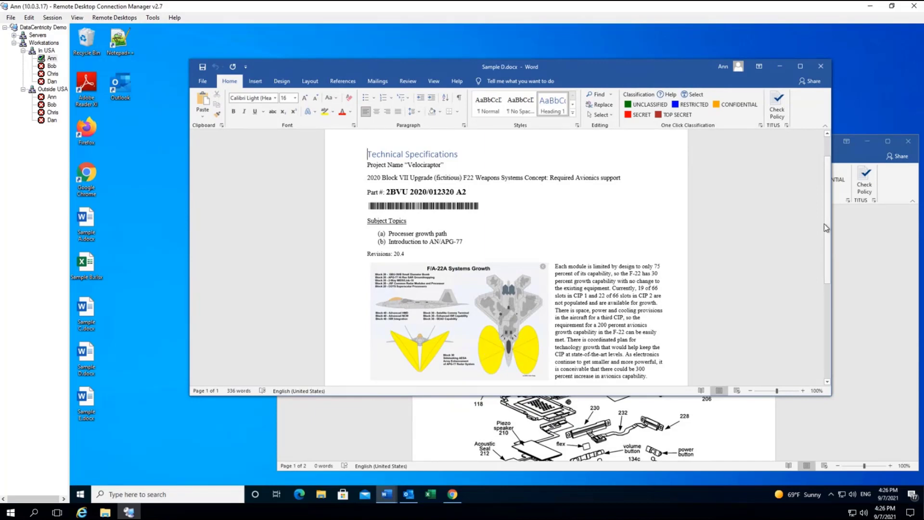
pyautogui.scroll(1, 828, 224)
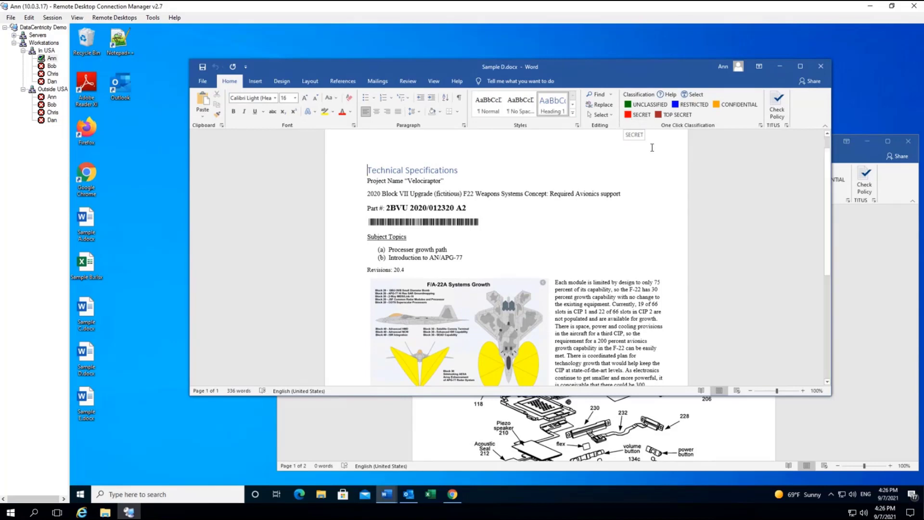
pyautogui.click(636, 115)
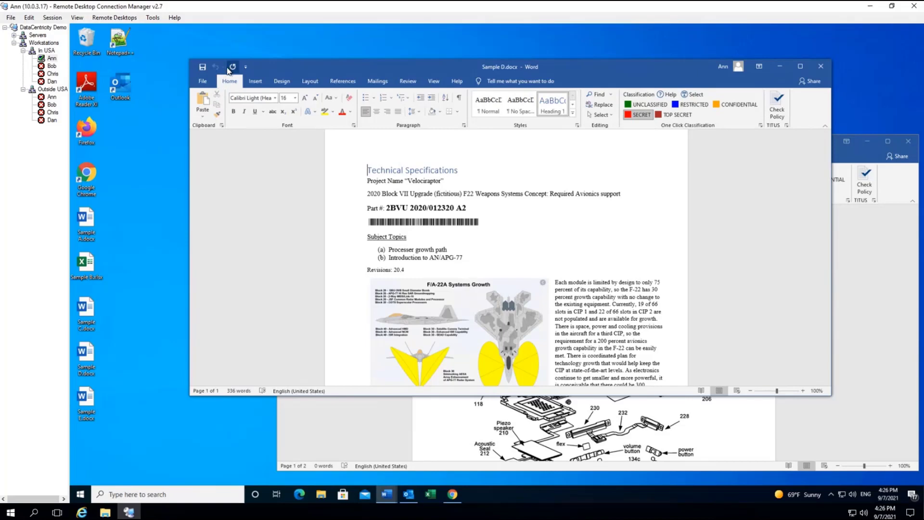
pyautogui.click(202, 70)
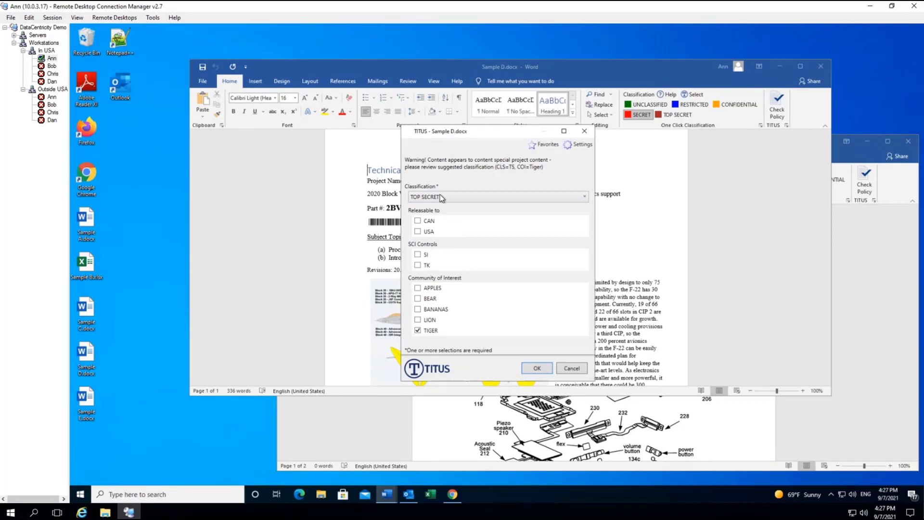
pyautogui.click(536, 369)
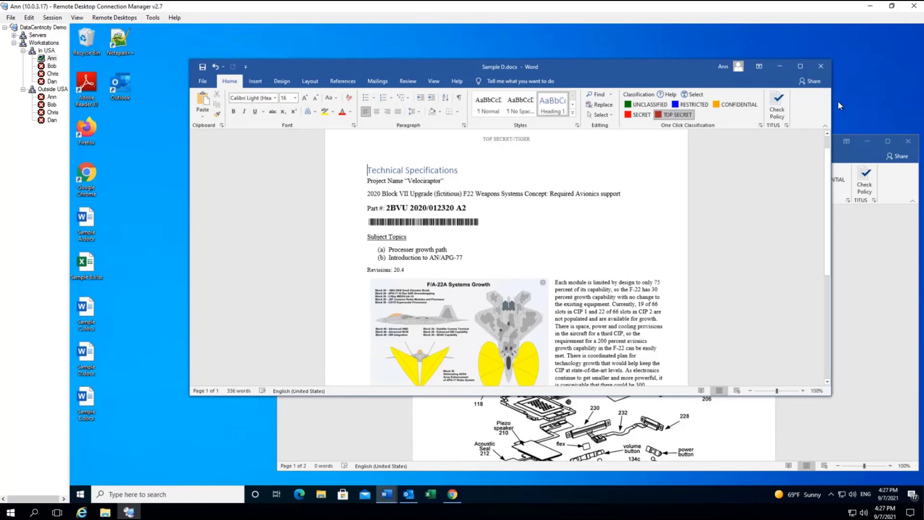
# Close Sample D.docx and classify Sample E.docx as SECRET
pyautogui.click(822, 67)
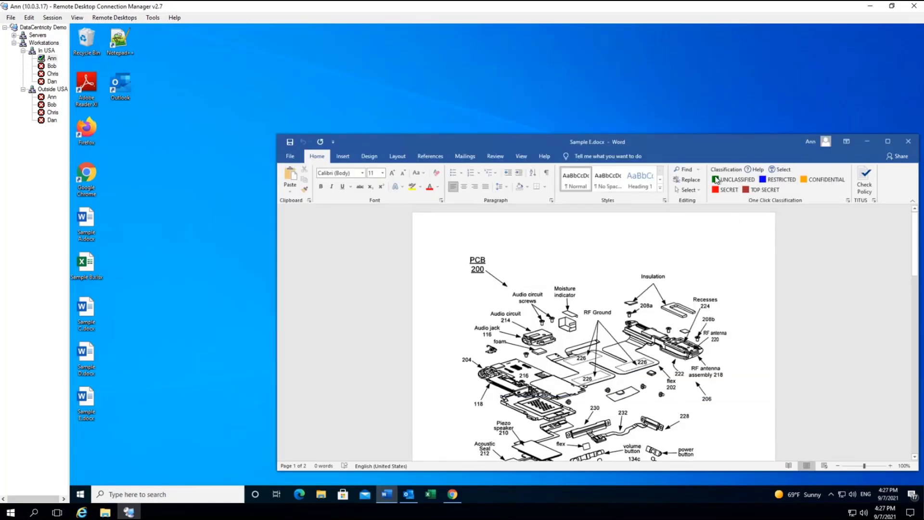
pyautogui.moveTo(712, 143); pyautogui.dragTo(654, 81)
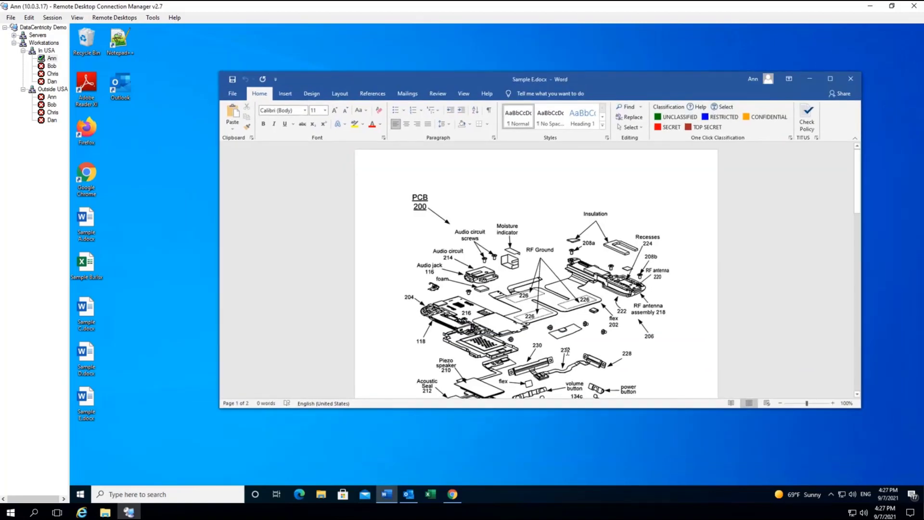
pyautogui.scroll(-2, 569, 352)
pyautogui.scroll(-5, 482, 337)
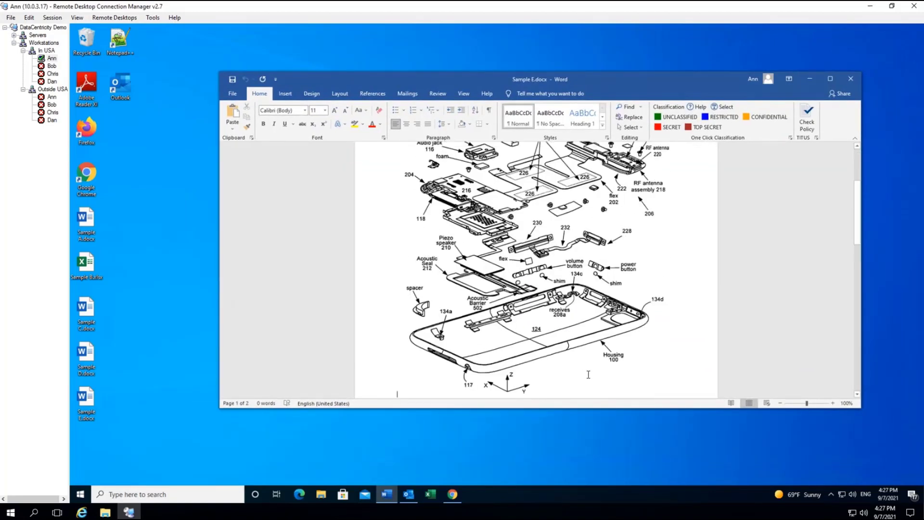
pyautogui.scroll(3, 399, 331)
pyautogui.scroll(-5, 591, 367)
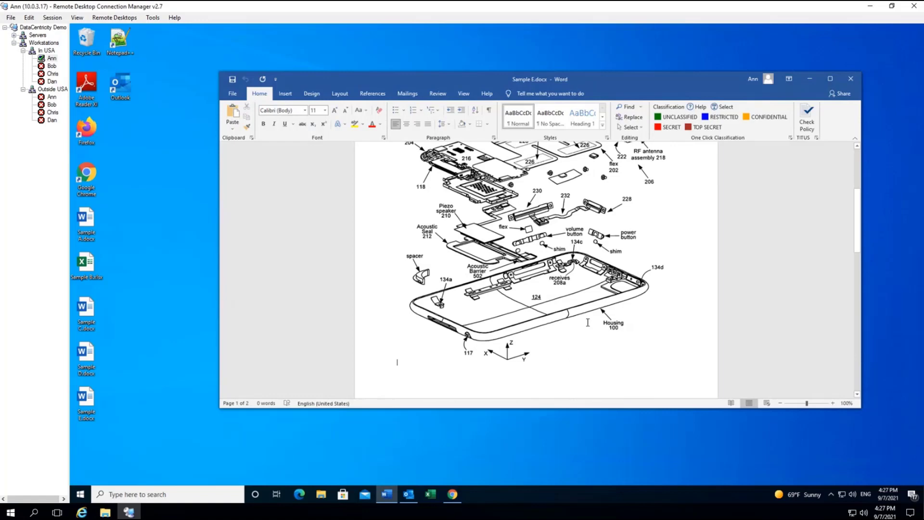
pyautogui.scroll(-5, 586, 332)
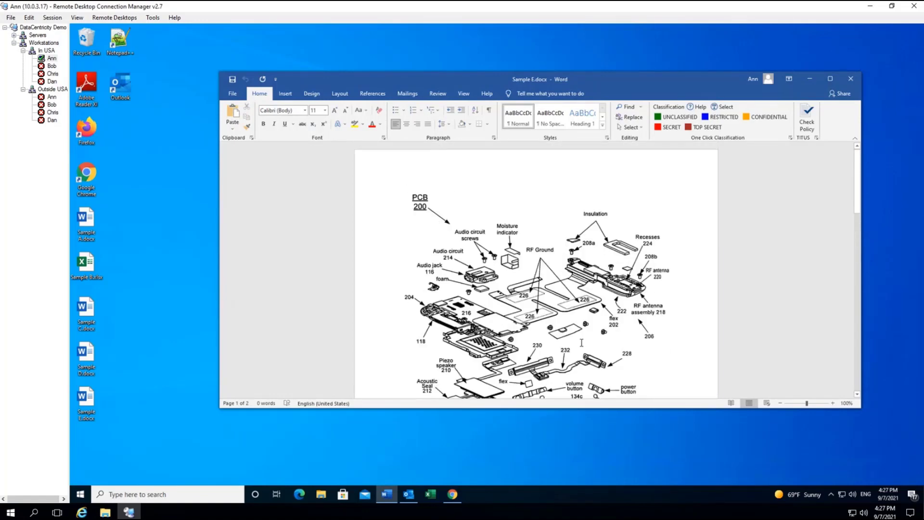
pyautogui.click(667, 129)
# Add BANANAS and LION as communities of interest, apply, and close Sample E.docx
pyautogui.click(722, 107)
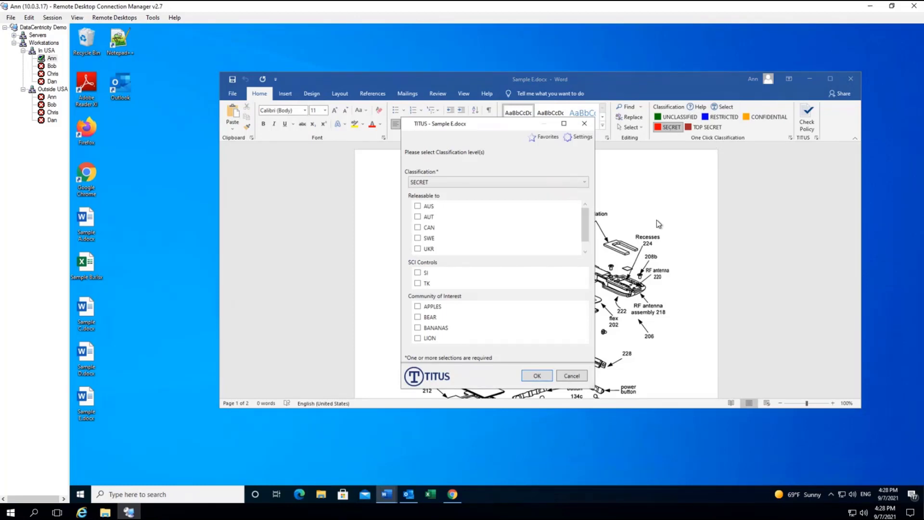
pyautogui.click(417, 328)
pyautogui.click(417, 338)
pyautogui.click(537, 376)
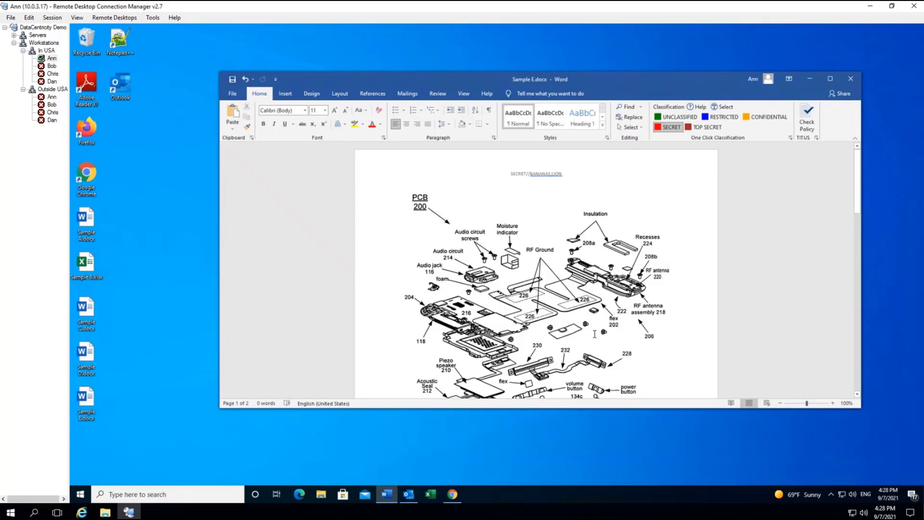
pyautogui.click(851, 78)
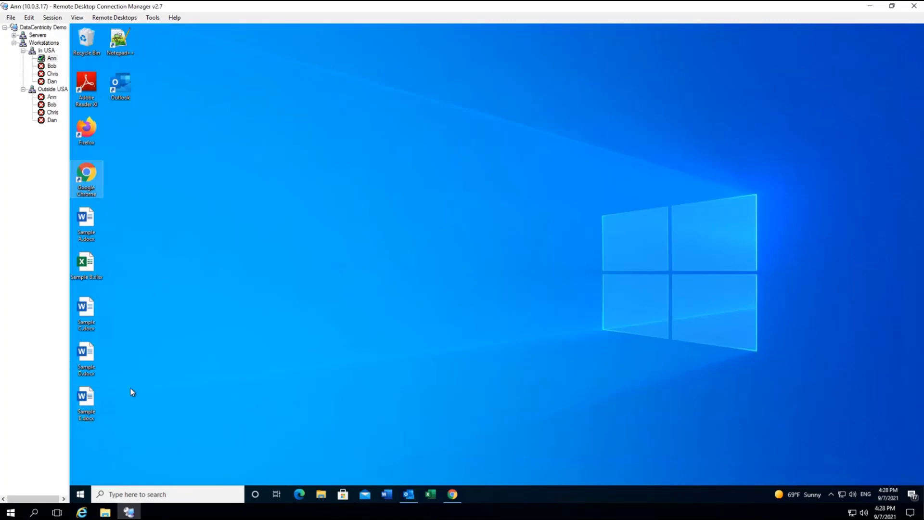
# Upload the five sample files from the desktop into the SharePoint Demo Files library
pyautogui.click(453, 495)
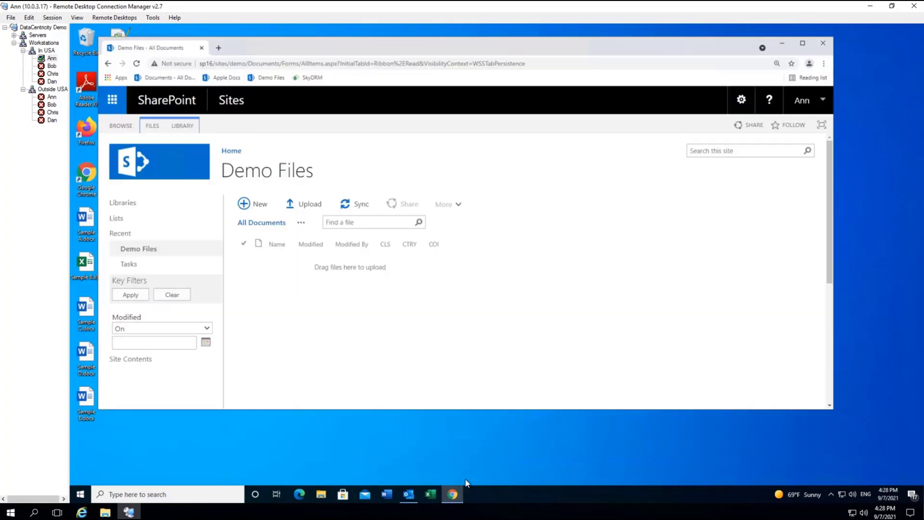
pyautogui.moveTo(466, 47); pyautogui.dragTo(516, 47)
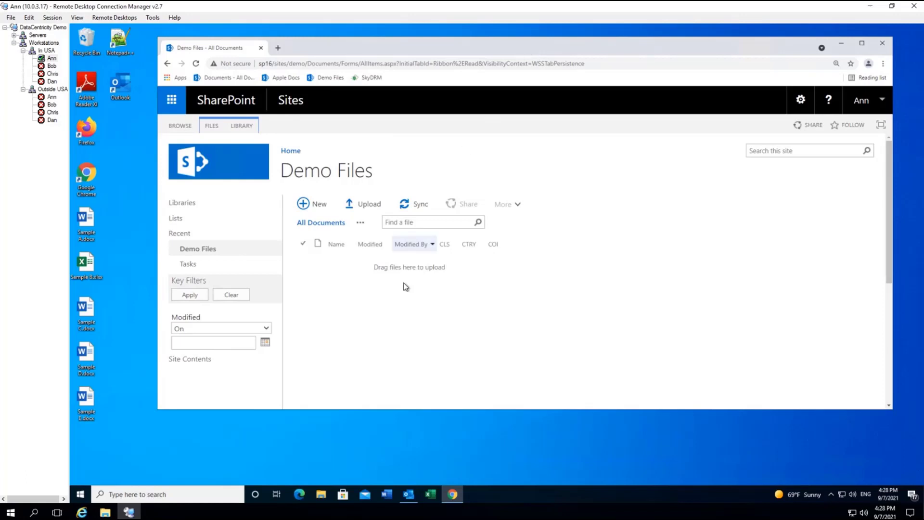
pyautogui.moveTo(124, 421); pyautogui.dragTo(354, 270)
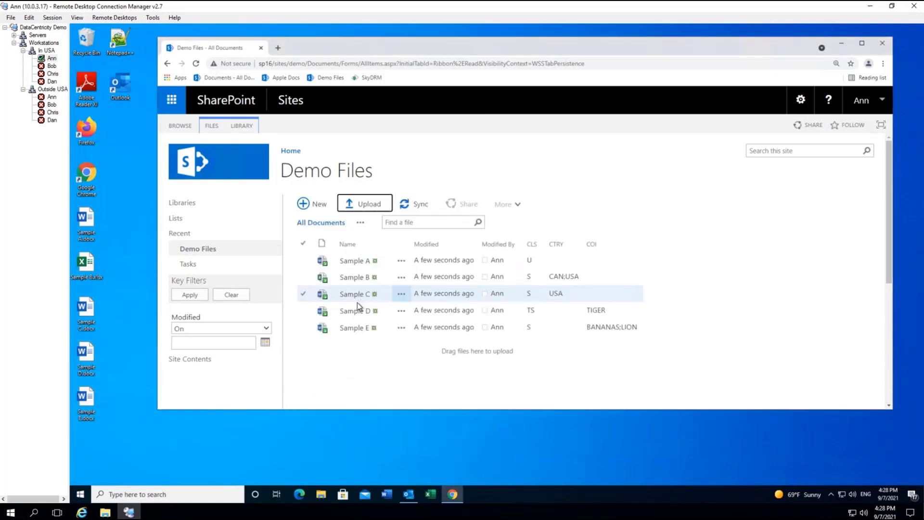
# Select Sample A through Sample E in the library and check them all in
pyautogui.click(302, 328)
pyautogui.click(303, 310)
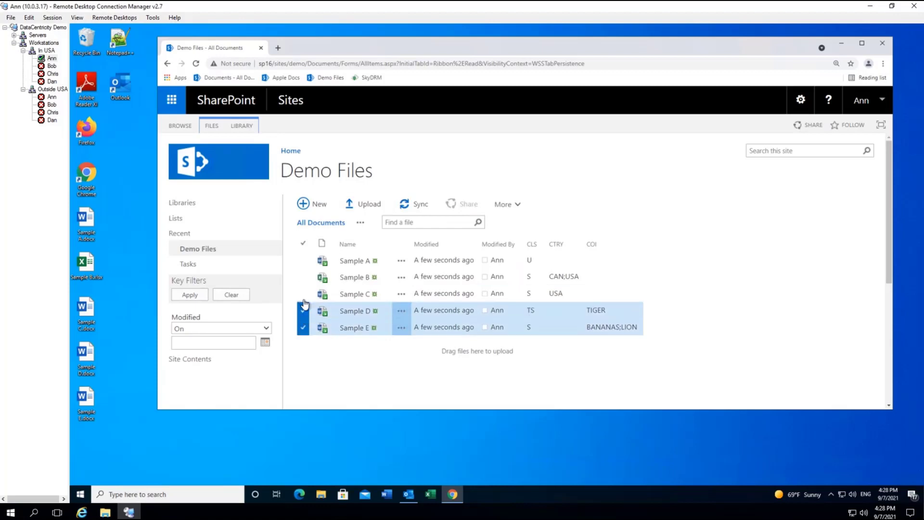
pyautogui.click(302, 294)
pyautogui.click(303, 277)
pyautogui.click(303, 262)
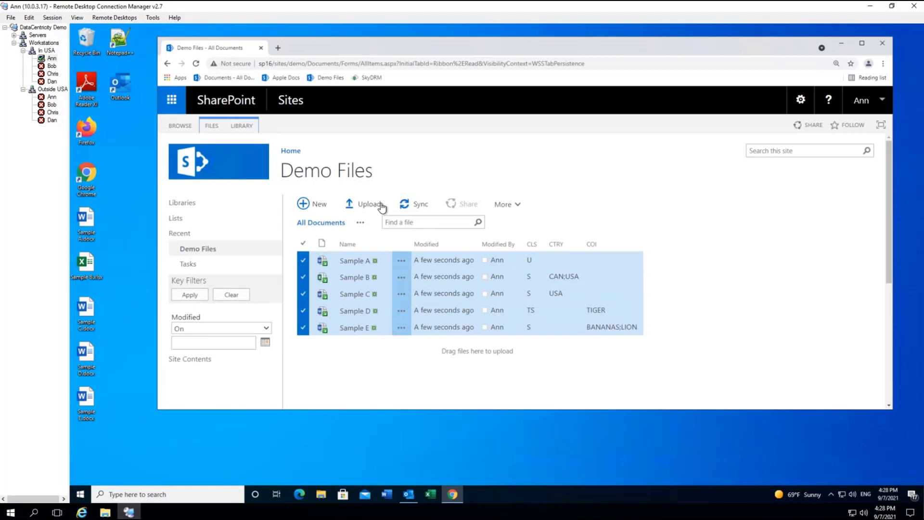
pyautogui.click(502, 206)
pyautogui.click(507, 236)
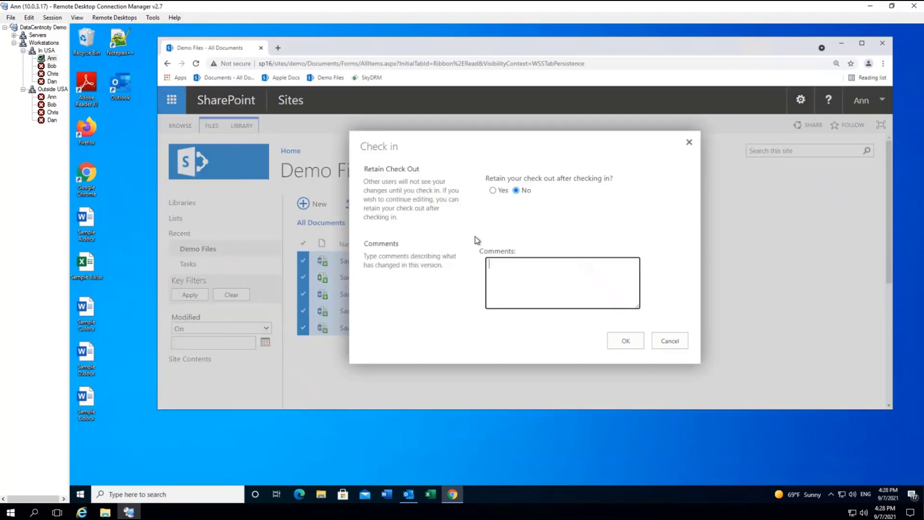
pyautogui.click(626, 342)
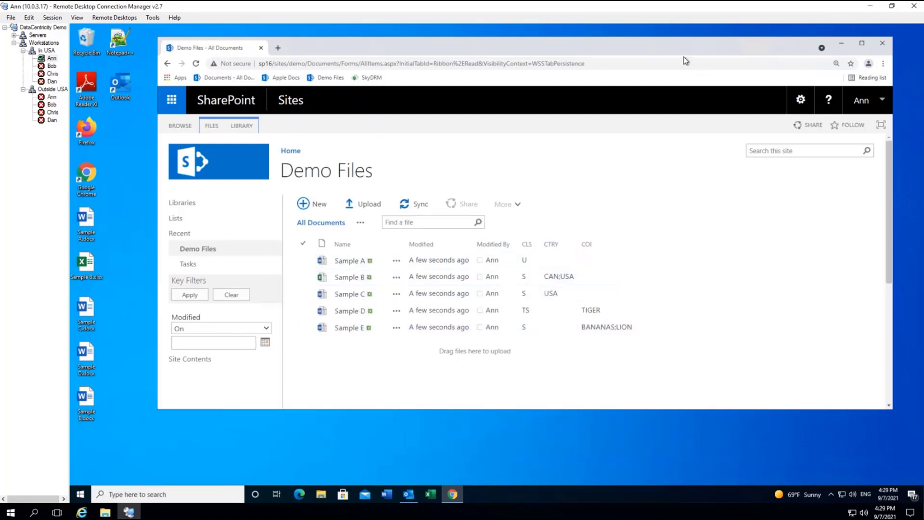
pyautogui.moveTo(681, 48); pyautogui.dragTo(688, 51)
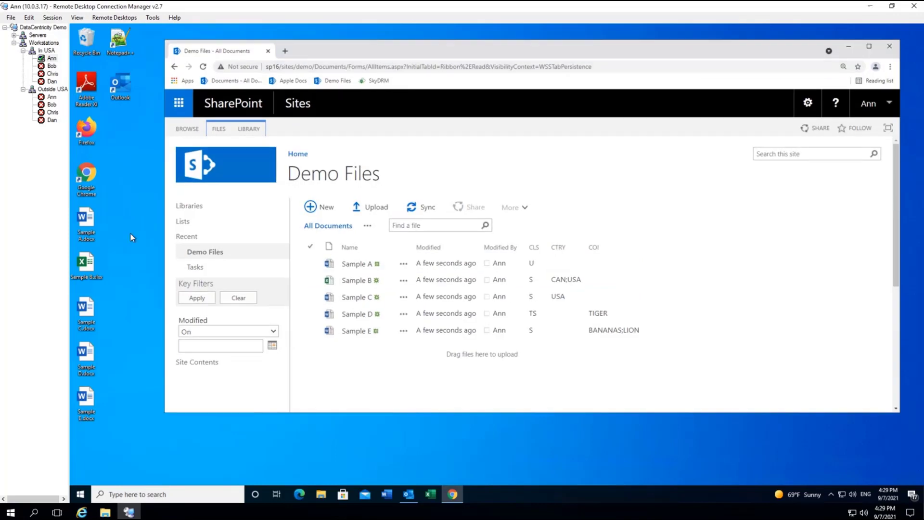
# Bring the Outlook Inbox forward and start a new email with Ctrl+N
pyautogui.click(408, 494)
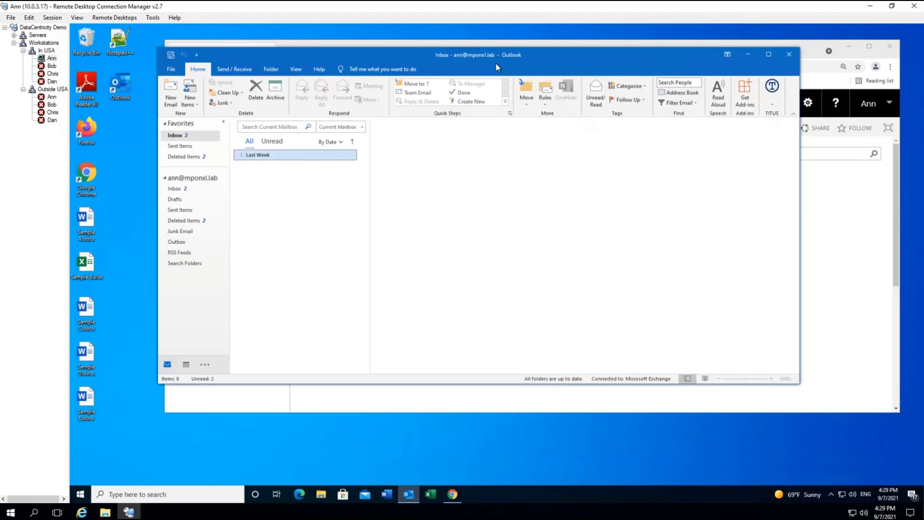
pyautogui.moveTo(522, 57); pyautogui.dragTo(538, 70)
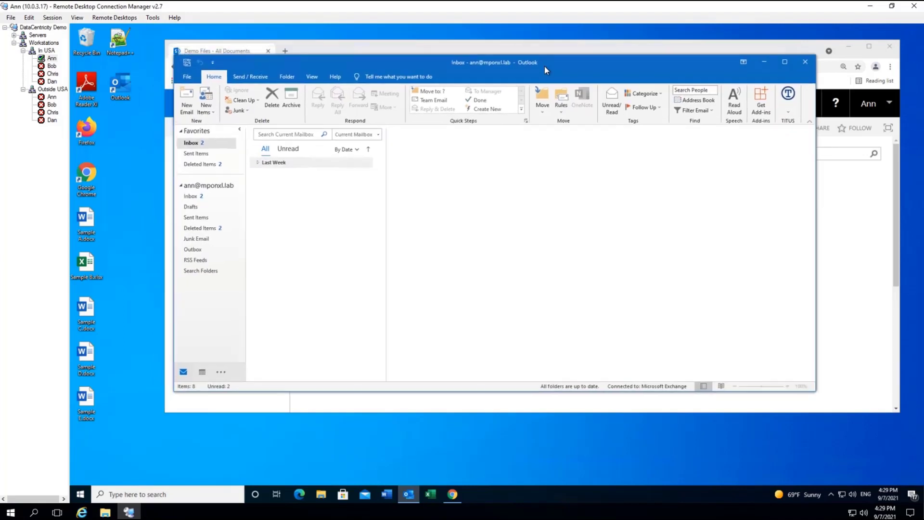
pyautogui.moveTo(533, 101); pyautogui.dragTo(531, 102)
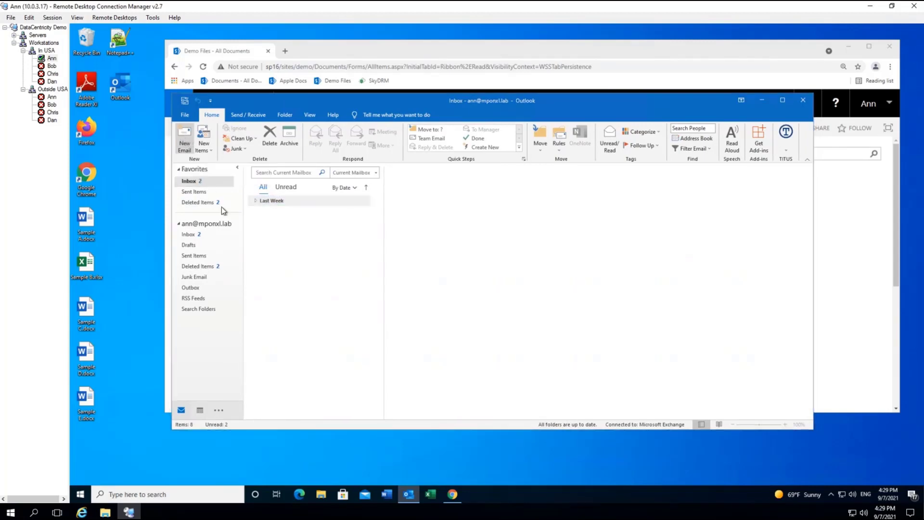
pyautogui.hotkey('ctrl', 'n')
# Add four users from the Global Address List as the message's recipients
pyautogui.click(287, 153)
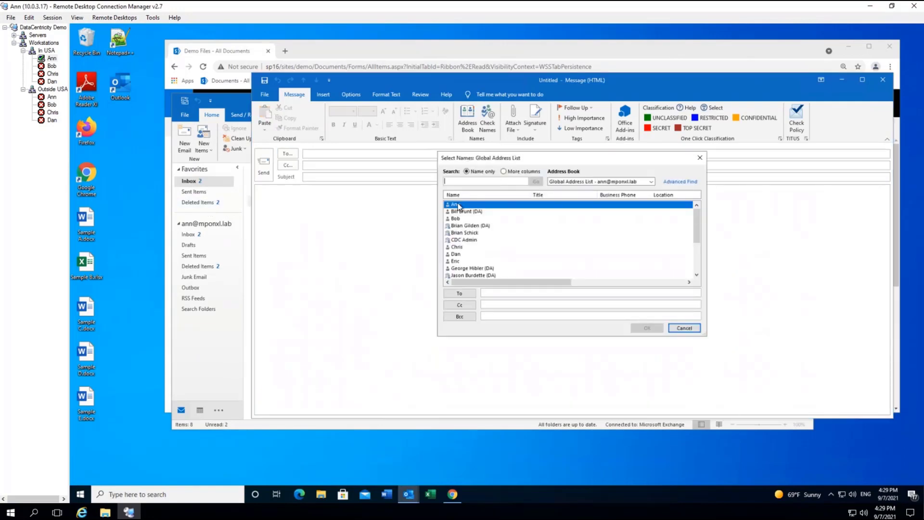
pyautogui.doubleClick(458, 205)
pyautogui.doubleClick(455, 219)
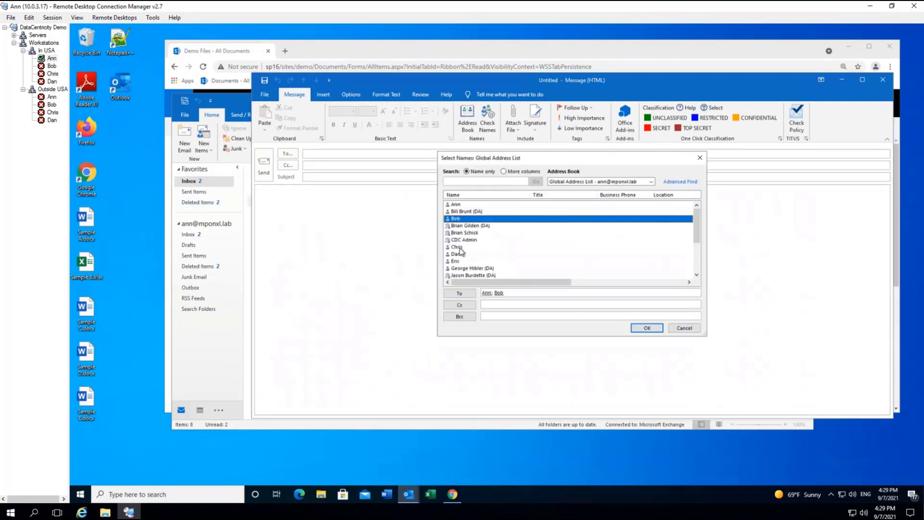
pyautogui.doubleClick(457, 247)
pyautogui.doubleClick(456, 254)
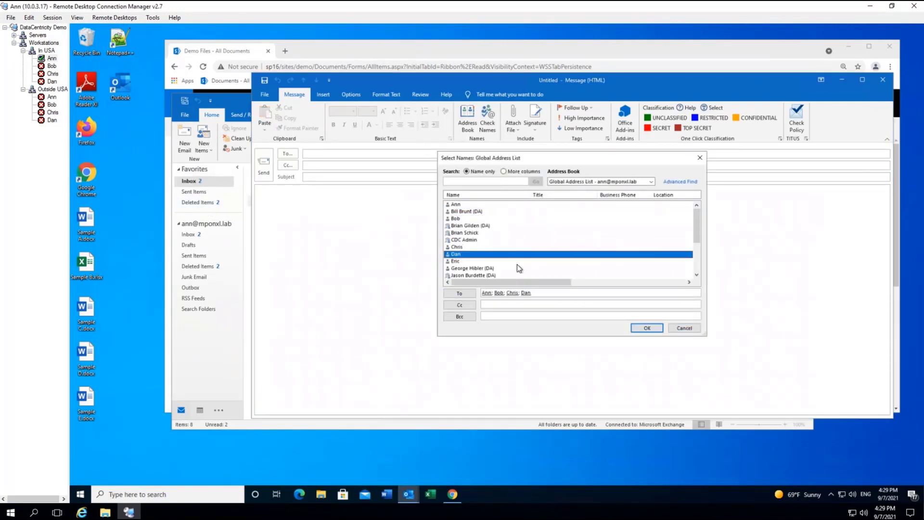
pyautogui.click(647, 328)
# Enter subject 'Please Review', attach Sample D.docx, classify SECRET, and add the external recipient's e-mail in Cc
pyautogui.write('P')
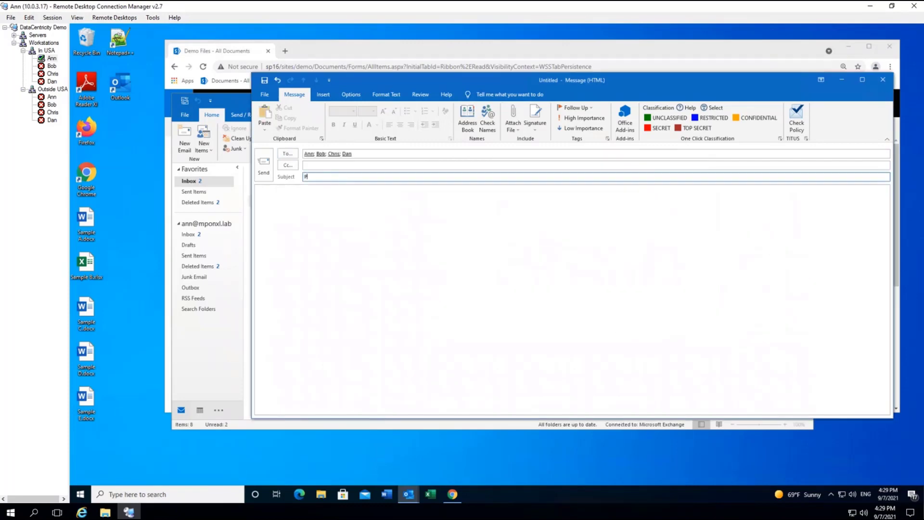
pyautogui.write('lease Red')
pyautogui.write('ire')
pyautogui.write('iew')
pyautogui.click(331, 244)
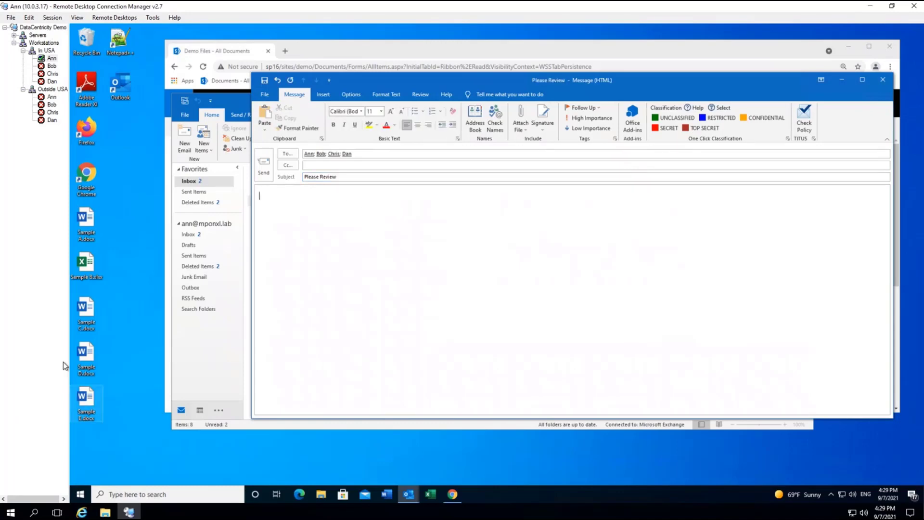
pyautogui.moveTo(85, 359); pyautogui.dragTo(263, 286)
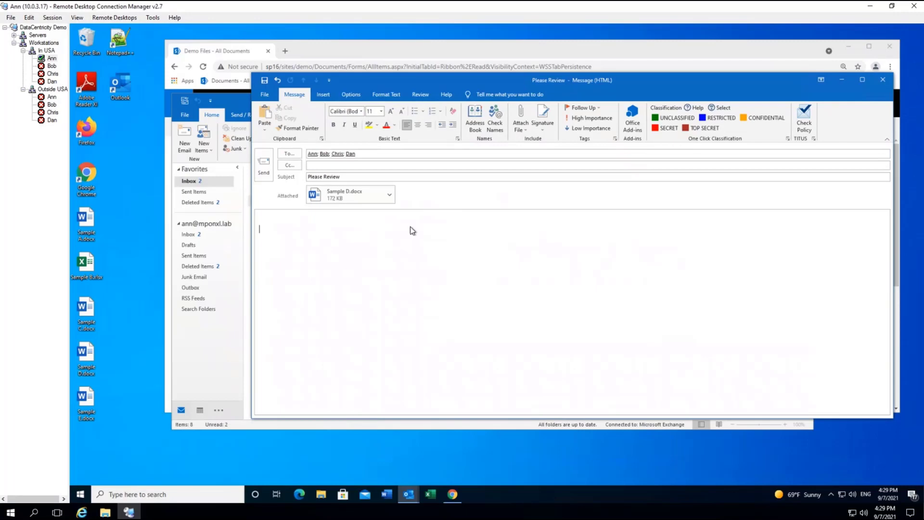
pyautogui.click(669, 128)
pyautogui.click(337, 166)
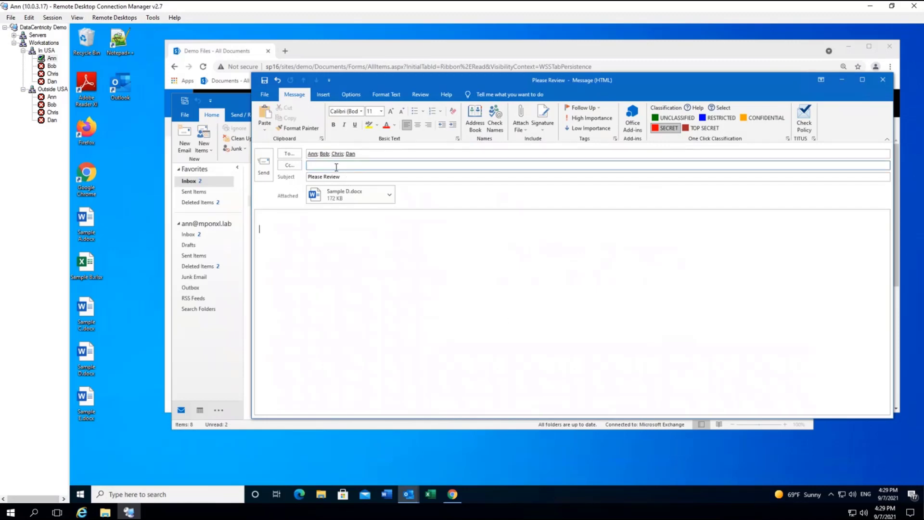
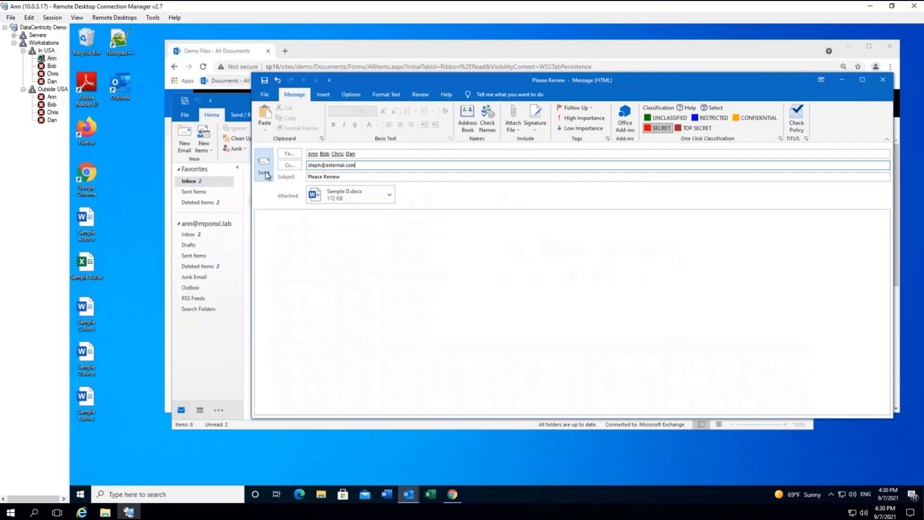
# Send the message, remove the unauthorized external recipient, and review the attachment classification alert
pyautogui.click(263, 168)
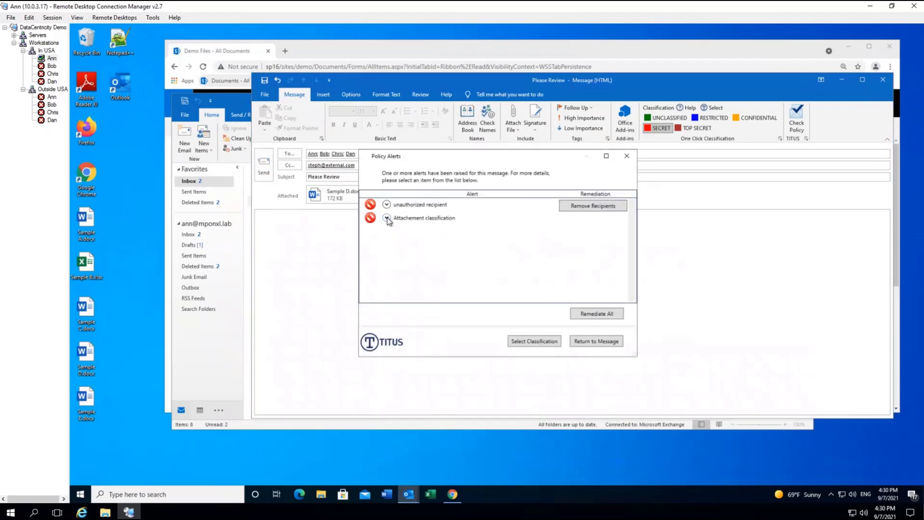
pyautogui.click(386, 204)
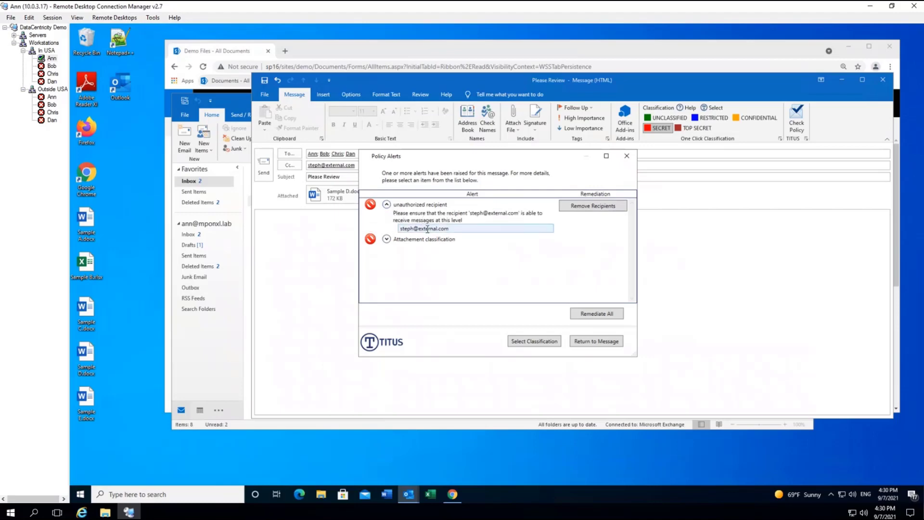
pyautogui.click(609, 208)
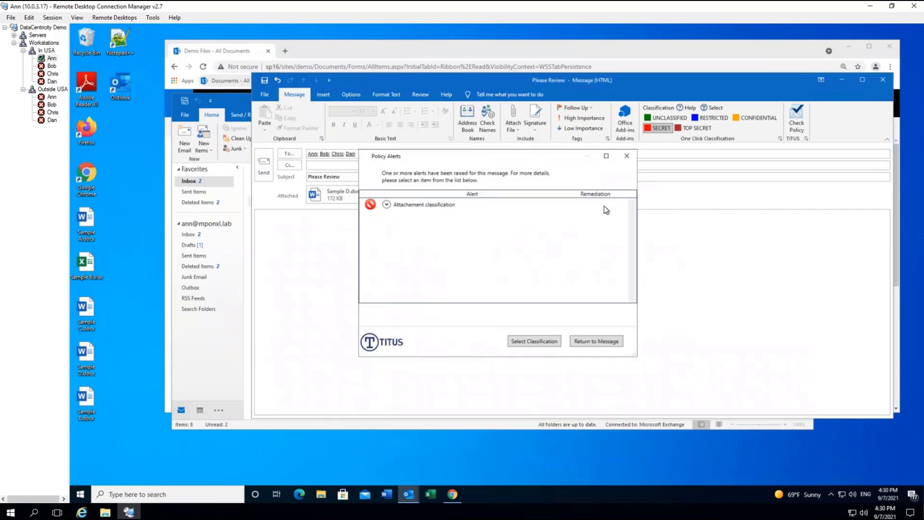
pyautogui.click(387, 205)
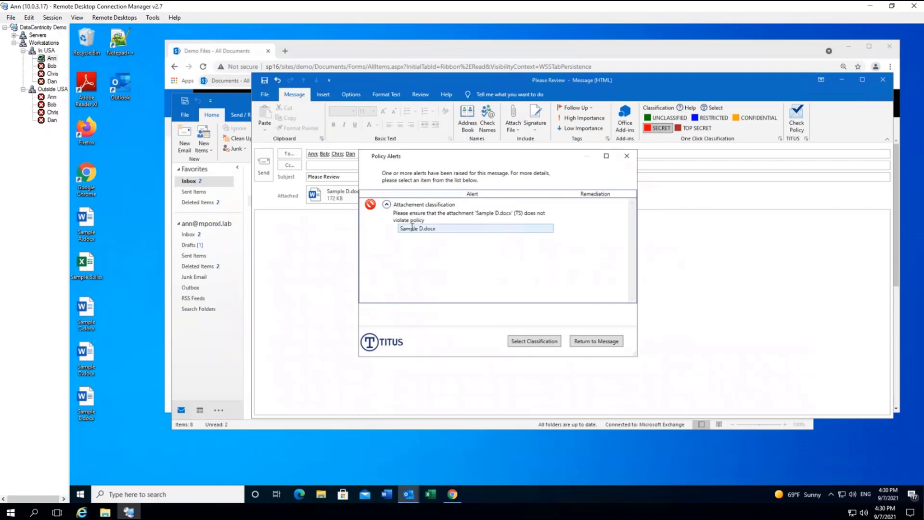
pyautogui.doubleClick(518, 213)
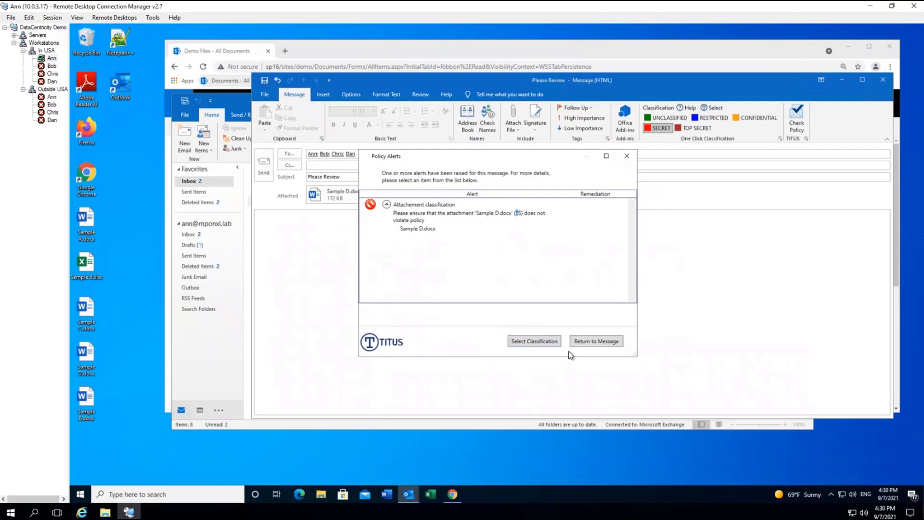
# Reclassify the message TOP SECRET and send it
pyautogui.click(536, 341)
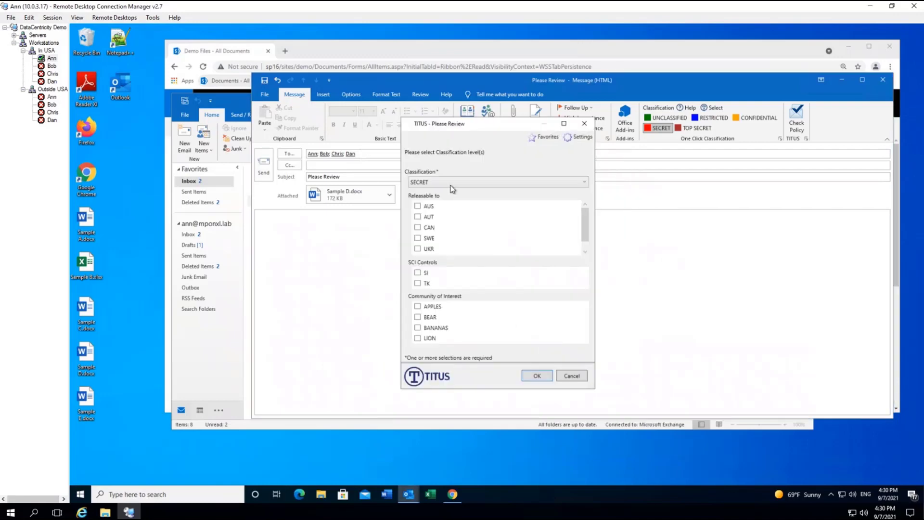
pyautogui.click(423, 183)
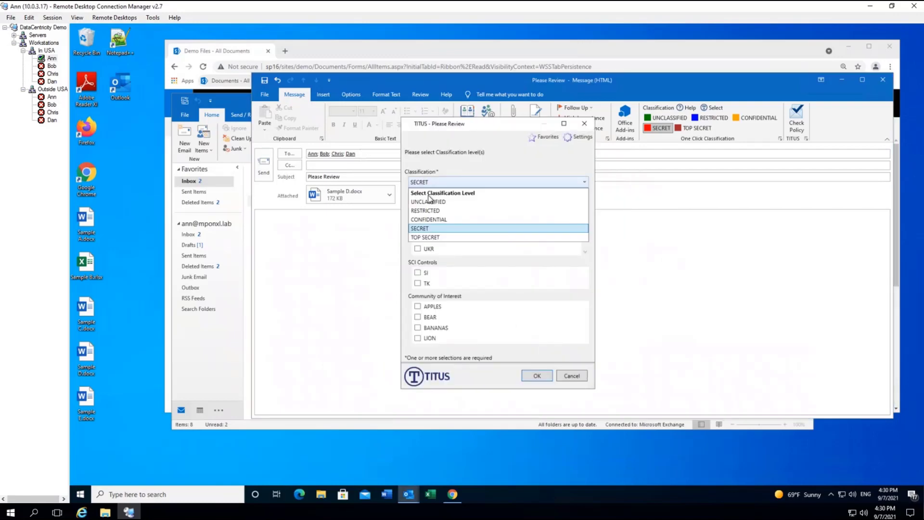
pyautogui.click(438, 238)
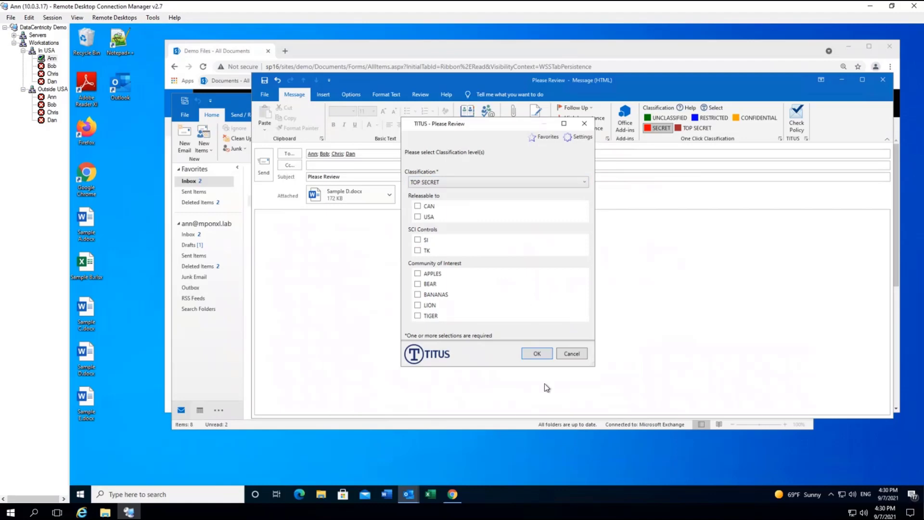
pyautogui.click(535, 354)
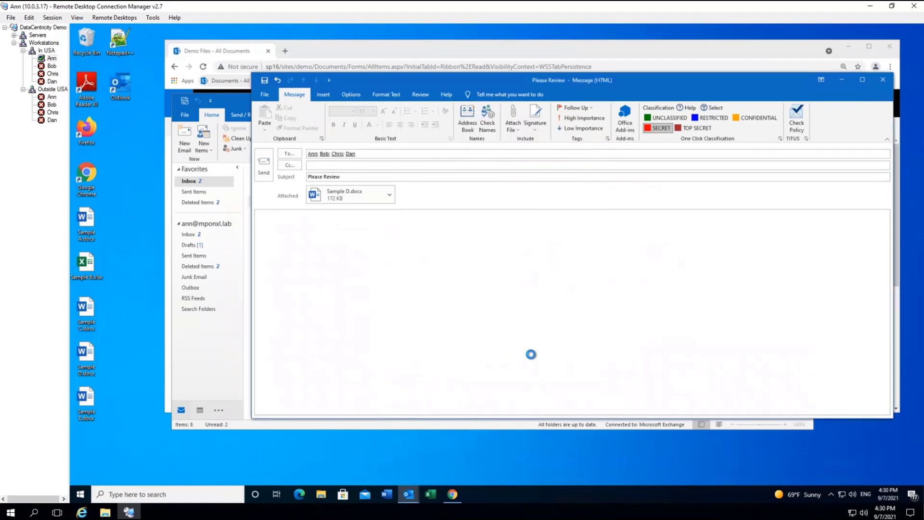
# Open Sent Items to view the sent Please Review [TOP SECRET] message
pyautogui.click(186, 192)
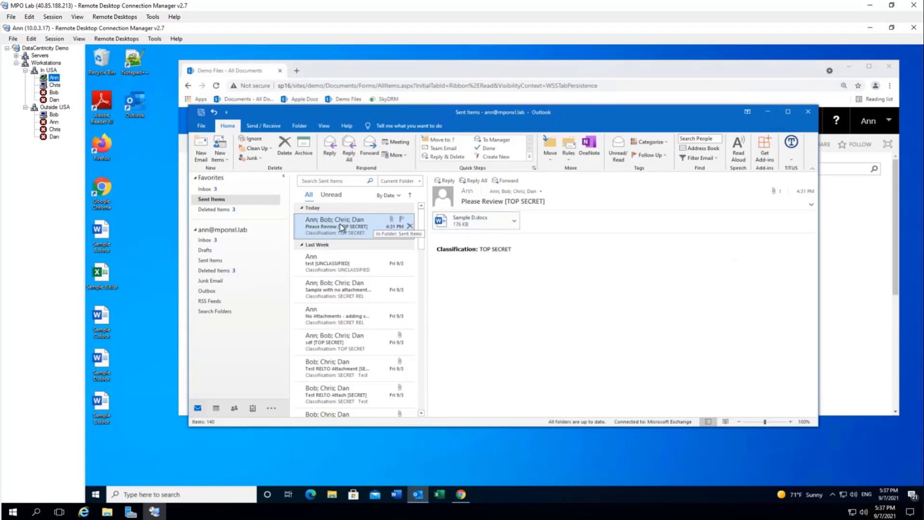
# In the Inbox, view the original message attached to the 120.0 deny-delivery notice
pyautogui.click(206, 190)
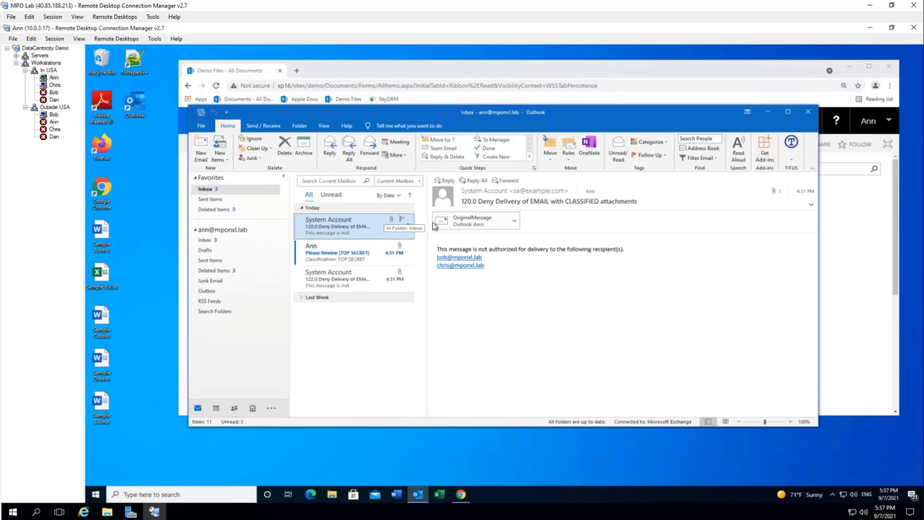
pyautogui.click(463, 221)
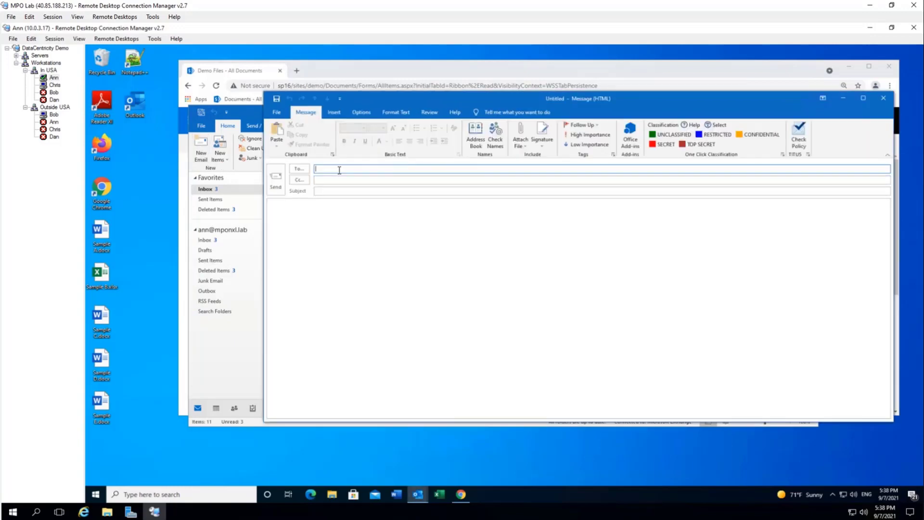
# Address a message to three recipients with subject 'US Only Attachment', body 'Test', and Sample C.docx attached
pyautogui.write('bob; chris; dan')
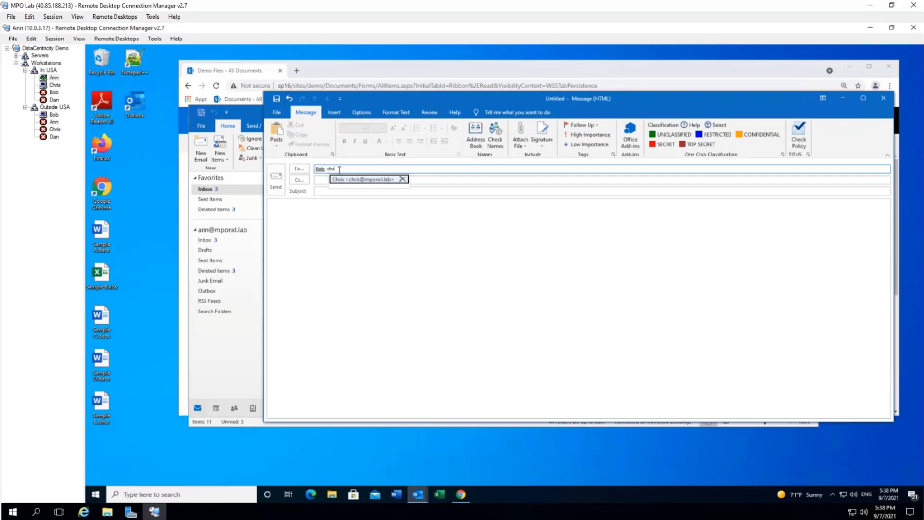
pyautogui.press('Return')
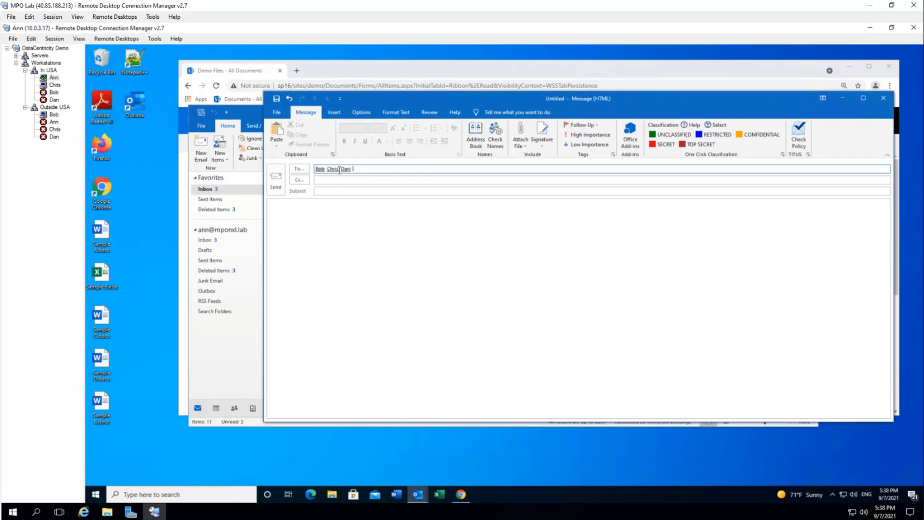
pyautogui.press('Tab')
pyautogui.press('Tab')
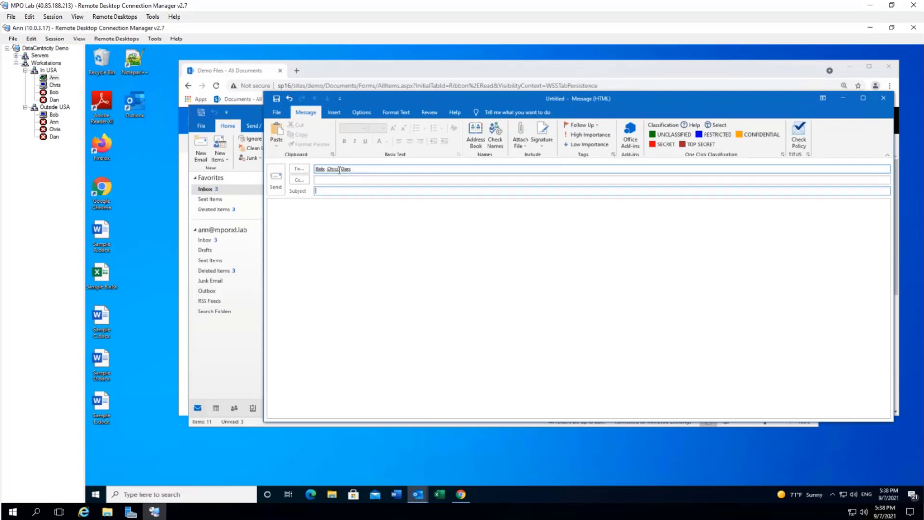
pyautogui.write('US Only Attachment')
pyautogui.press('Tab')
pyautogui.write('Test')
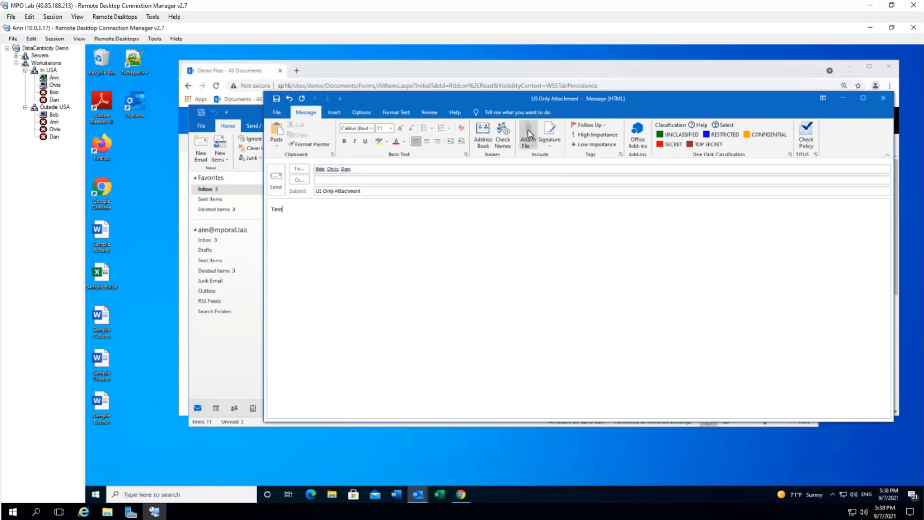
pyautogui.click(528, 130)
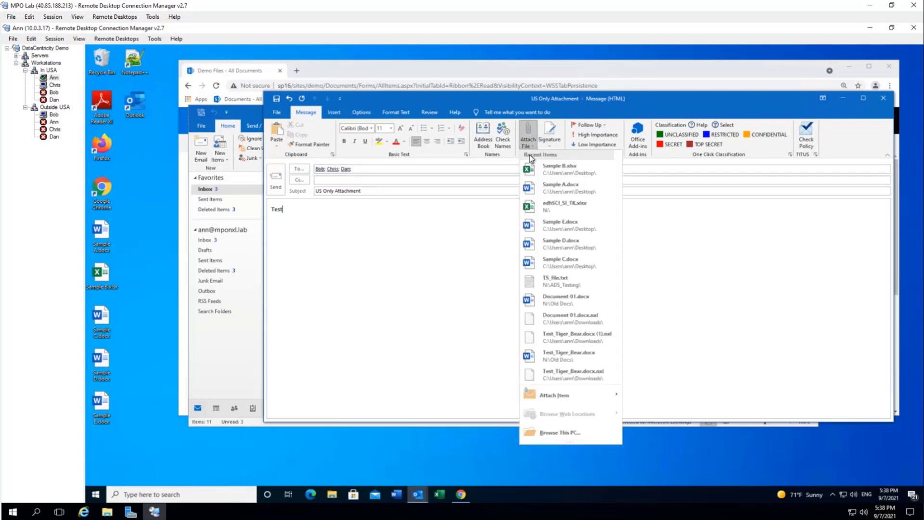
pyautogui.click(560, 262)
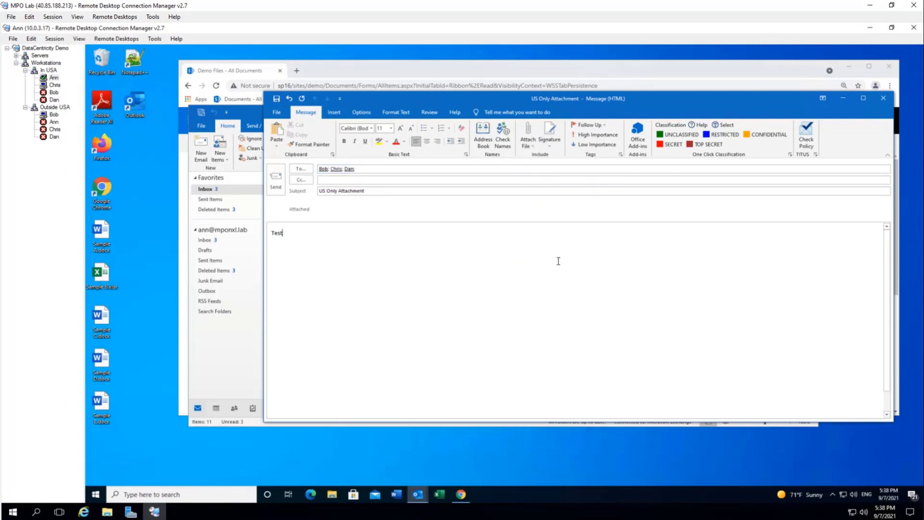
# Send the message after classifying the attachment SECRET, releasable to USA
pyautogui.click(276, 183)
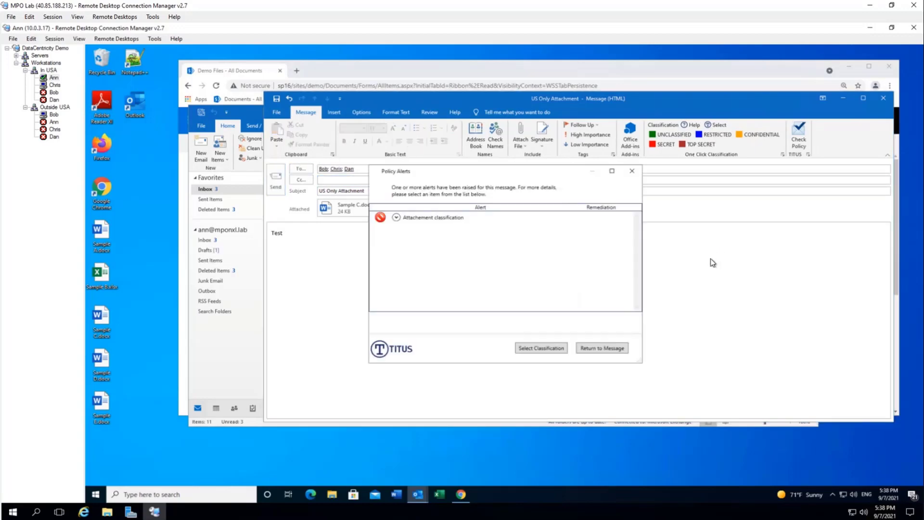
pyautogui.click(536, 347)
pyautogui.click(475, 254)
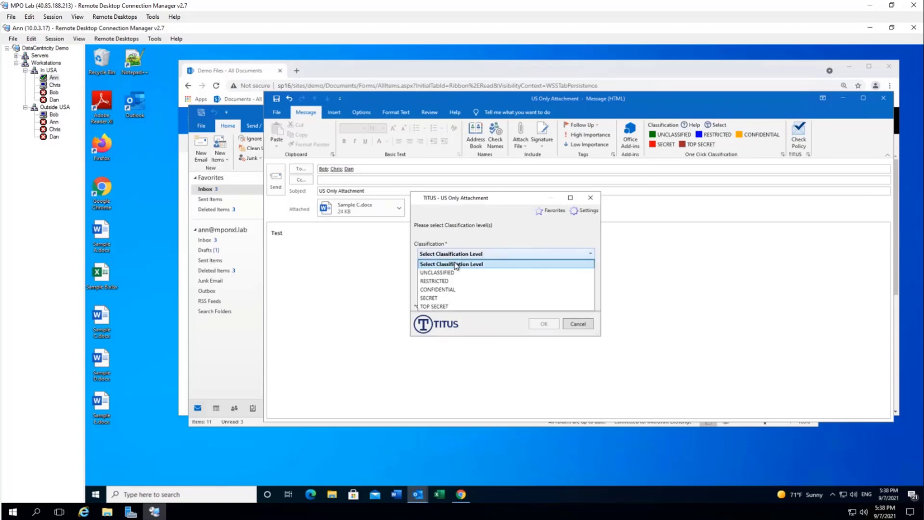
pyautogui.click(430, 298)
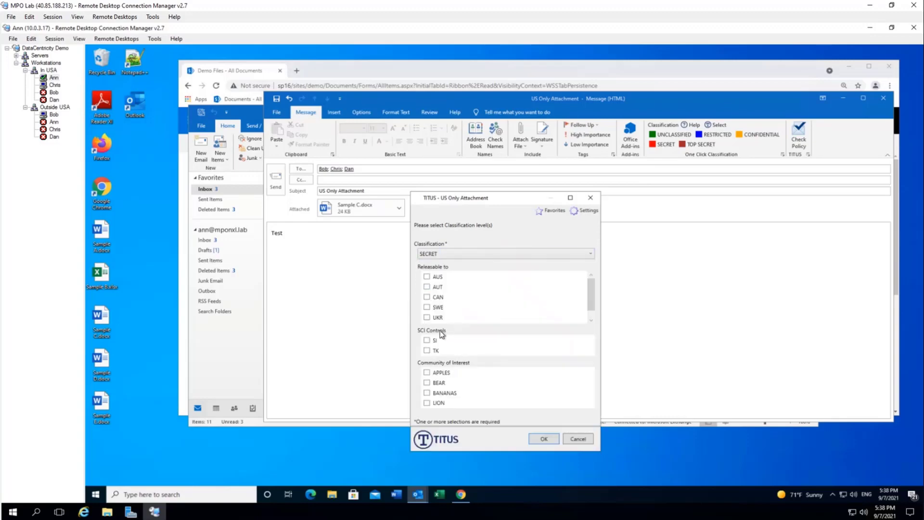
pyautogui.moveTo(592, 295); pyautogui.dragTo(591, 306)
pyautogui.click(427, 318)
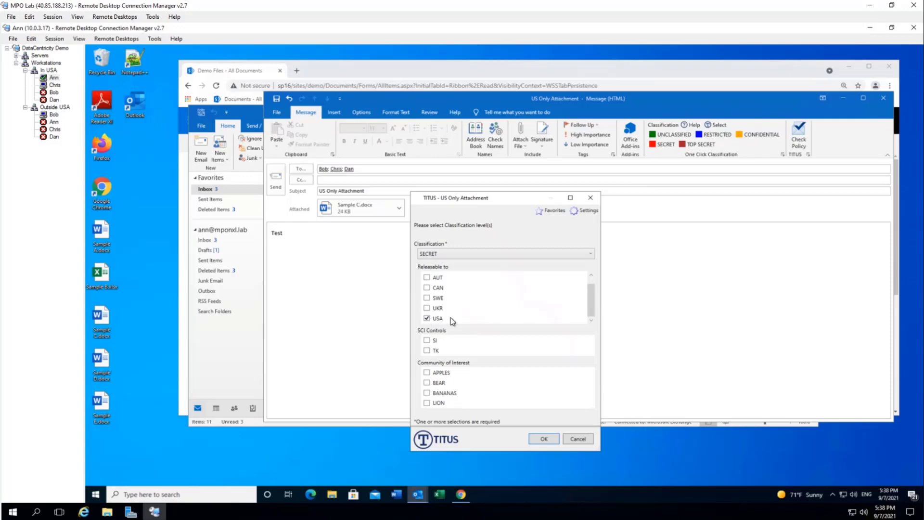
pyautogui.click(544, 439)
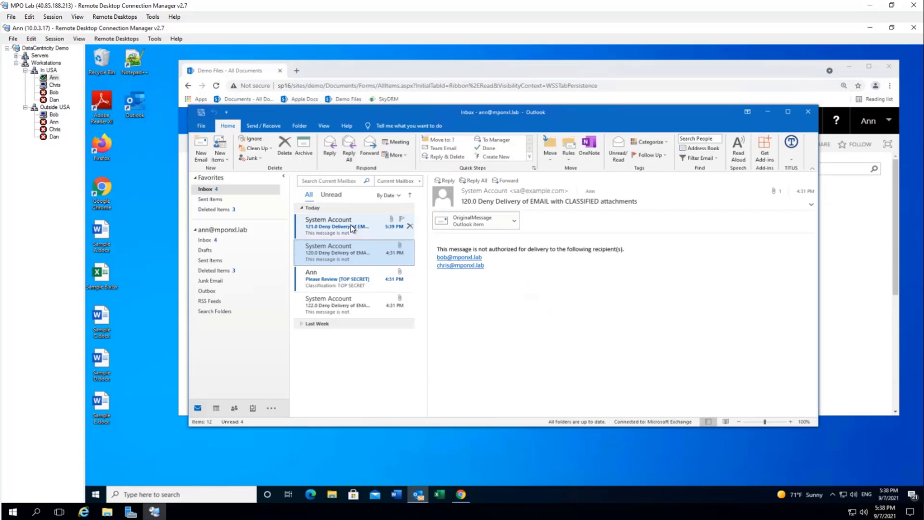
# Check the RELTO reason in the 121.0 deny-delivery notice, then switch to the recipient's session
pyautogui.click(351, 224)
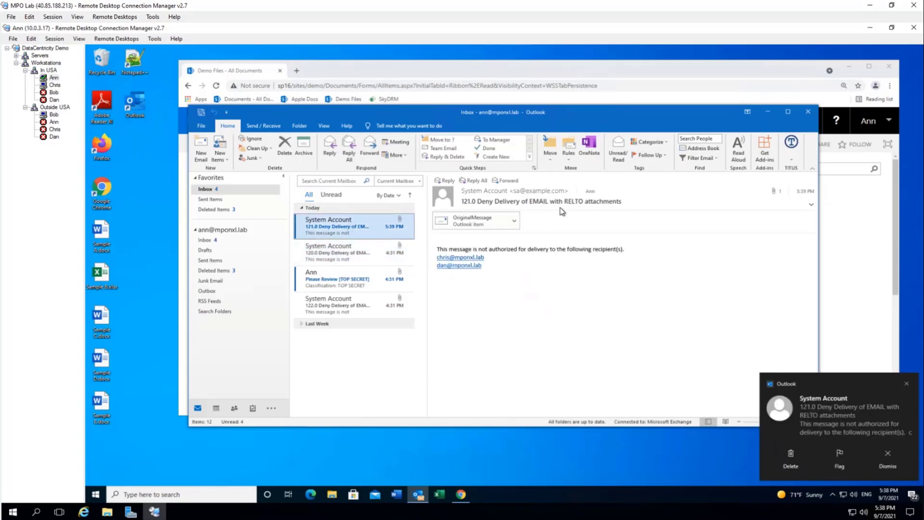
pyautogui.moveTo(563, 202); pyautogui.dragTo(589, 204)
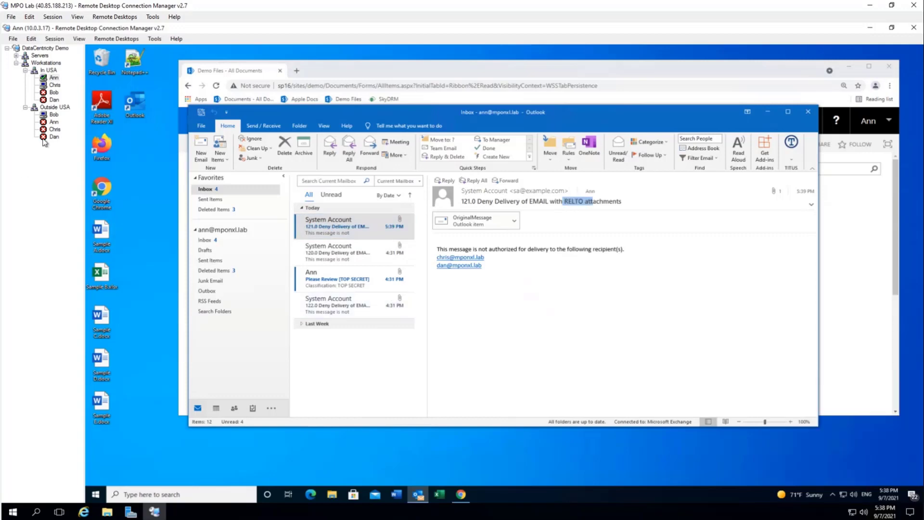
pyautogui.click(53, 114)
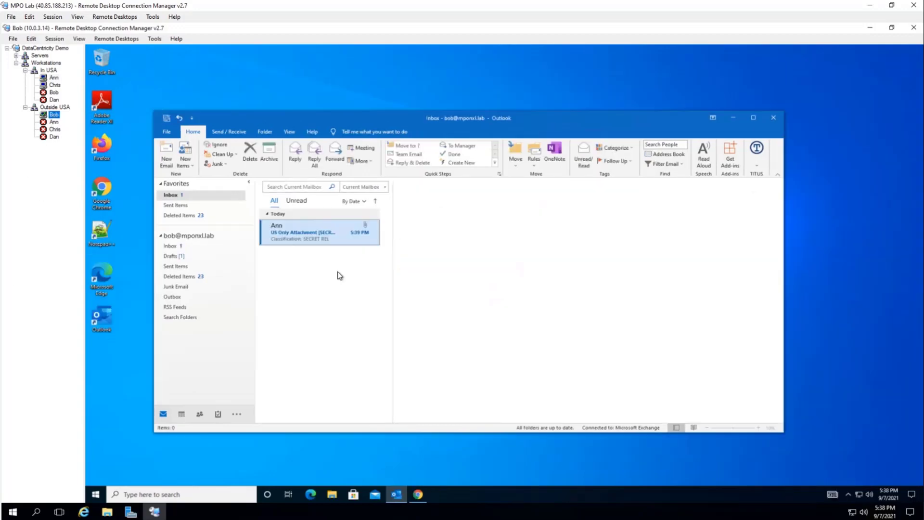
# Open the received US Only Attachment [SECRET] message in its own window
pyautogui.click(299, 239)
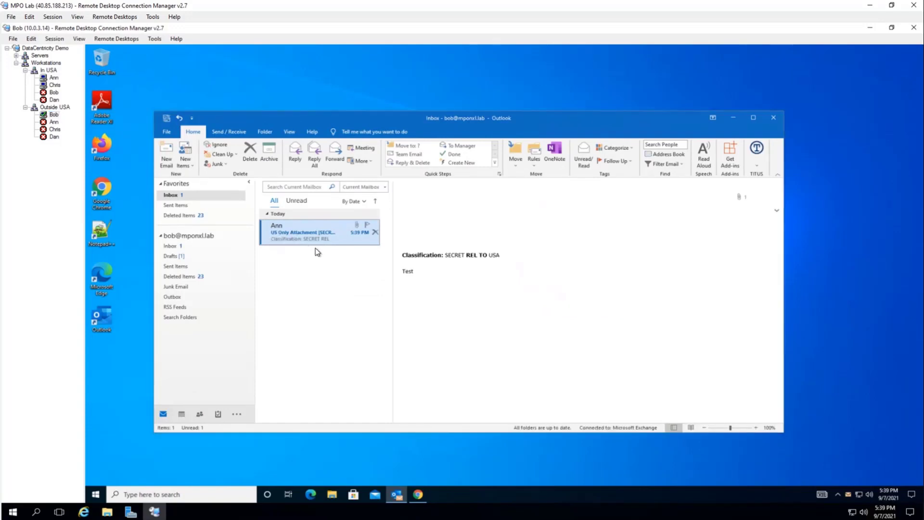
pyautogui.doubleClick(308, 241)
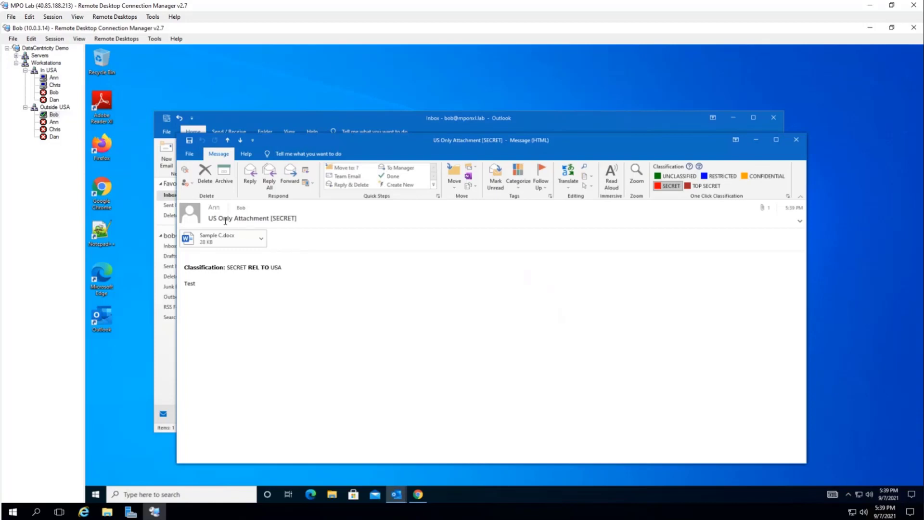